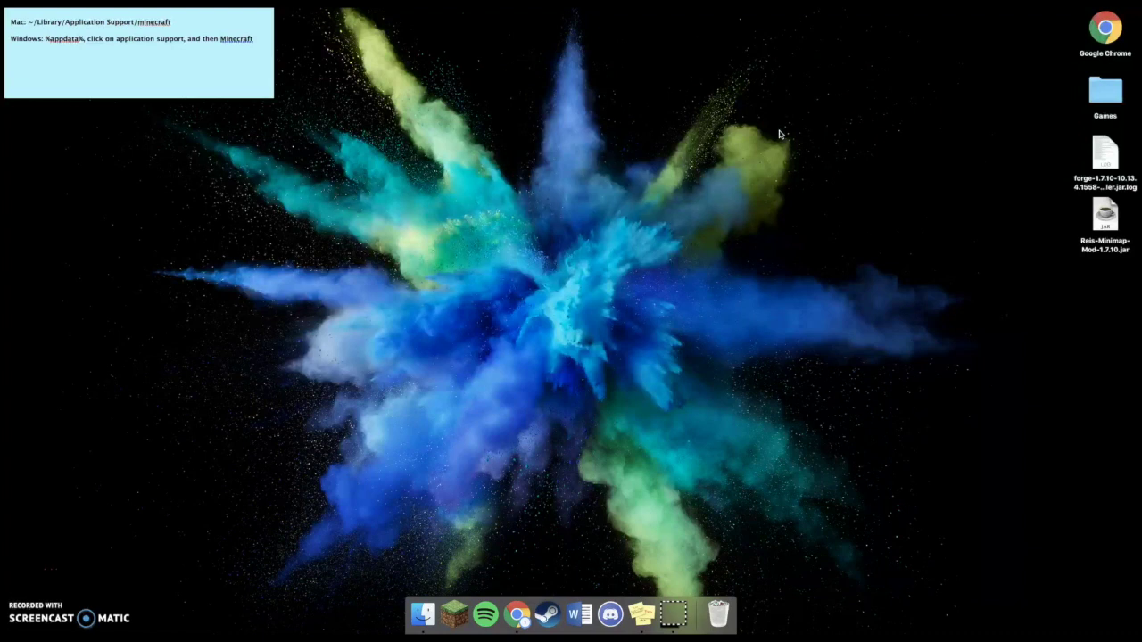
# Open the Minecraft Launcher and add a new launch configuration using version release 1.7.10
pyautogui.click(453, 607)
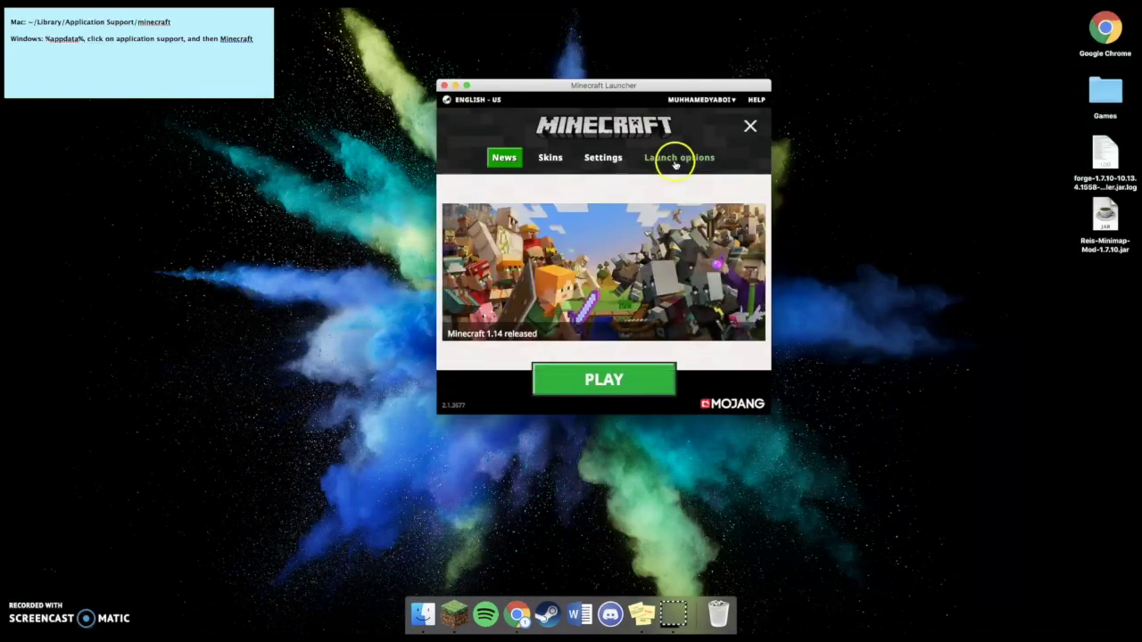
pyautogui.click(675, 160)
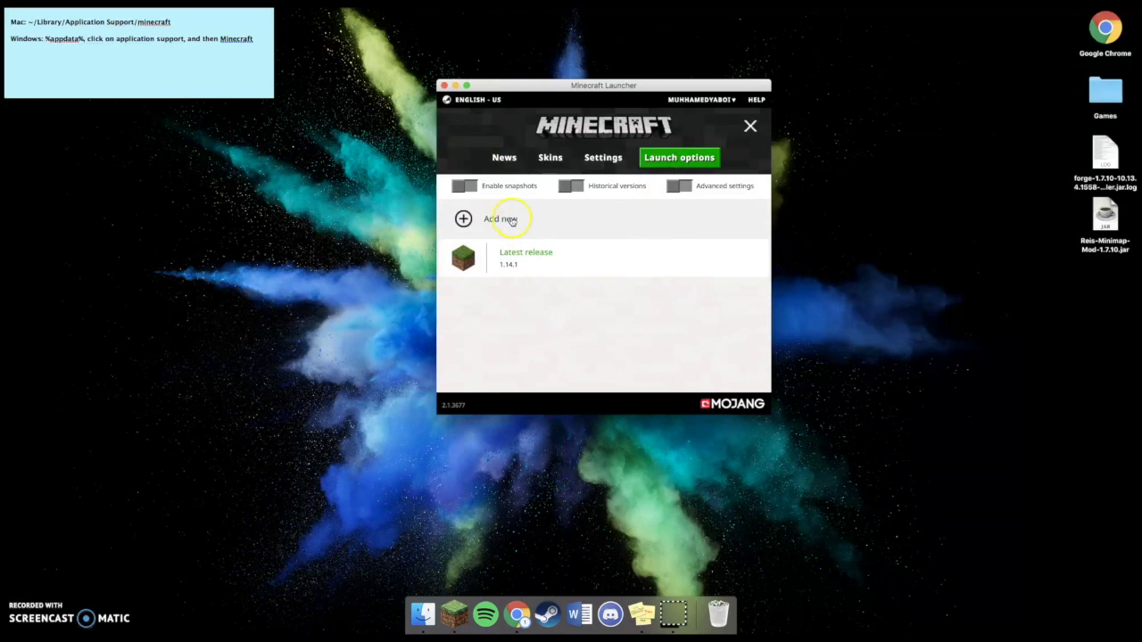
pyautogui.click(510, 221)
pyautogui.click(579, 252)
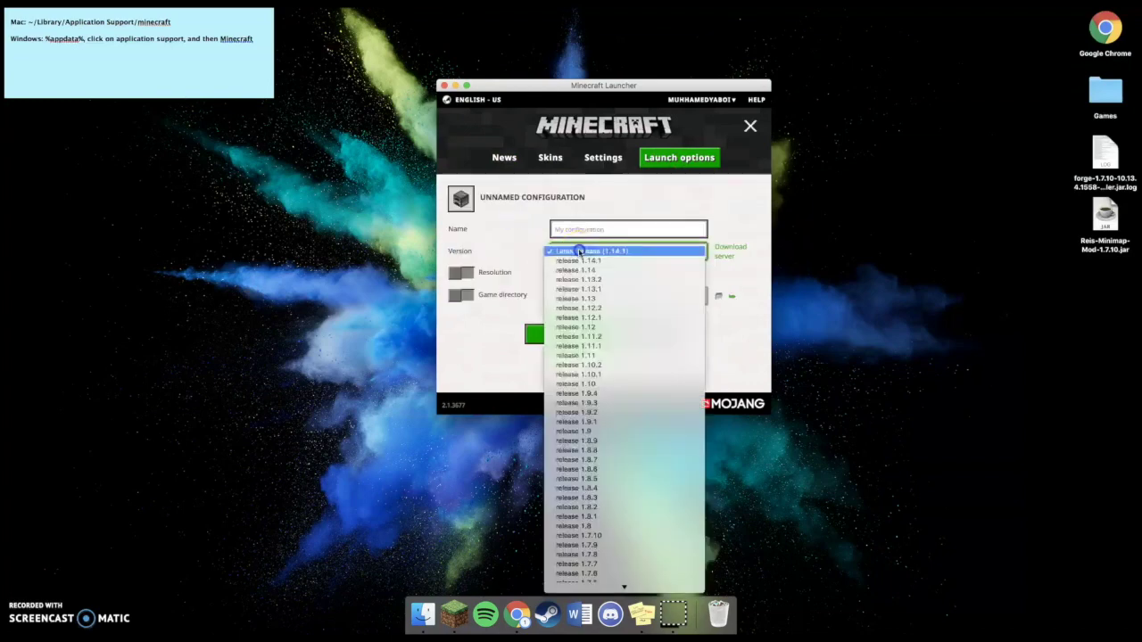
pyautogui.scroll(-5, 616, 402)
pyautogui.scroll(-3, 621, 406)
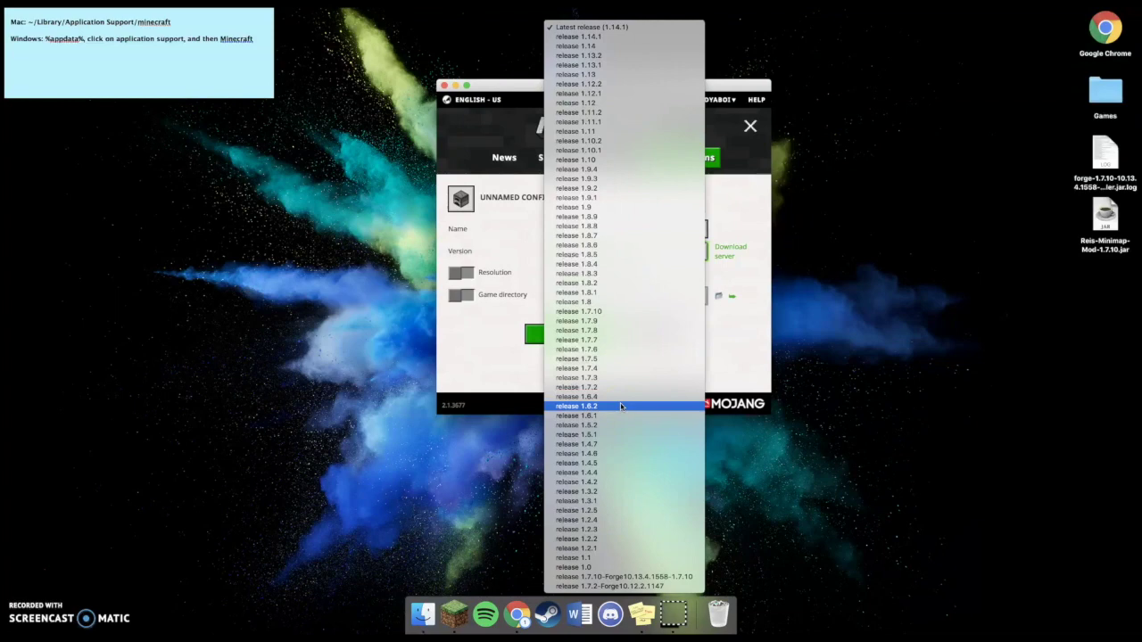
pyautogui.moveTo(621, 406); pyautogui.dragTo(635, 340)
pyautogui.click(630, 311)
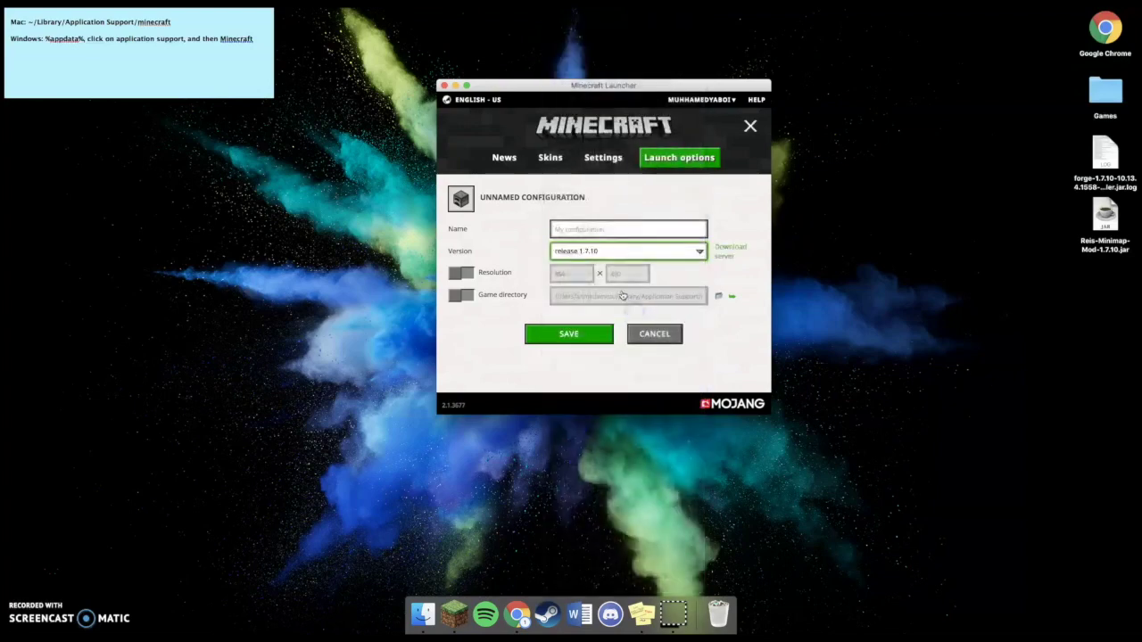
# Name the new launch configuration "Mod version" and save it
pyautogui.click(606, 234)
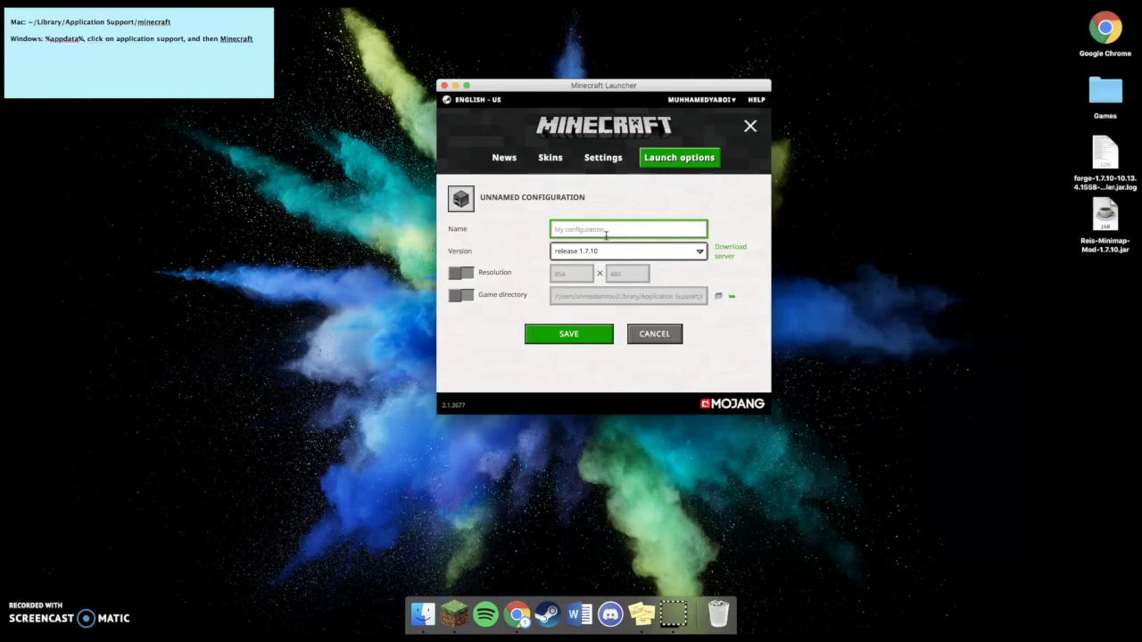
pyautogui.write('Mod version')
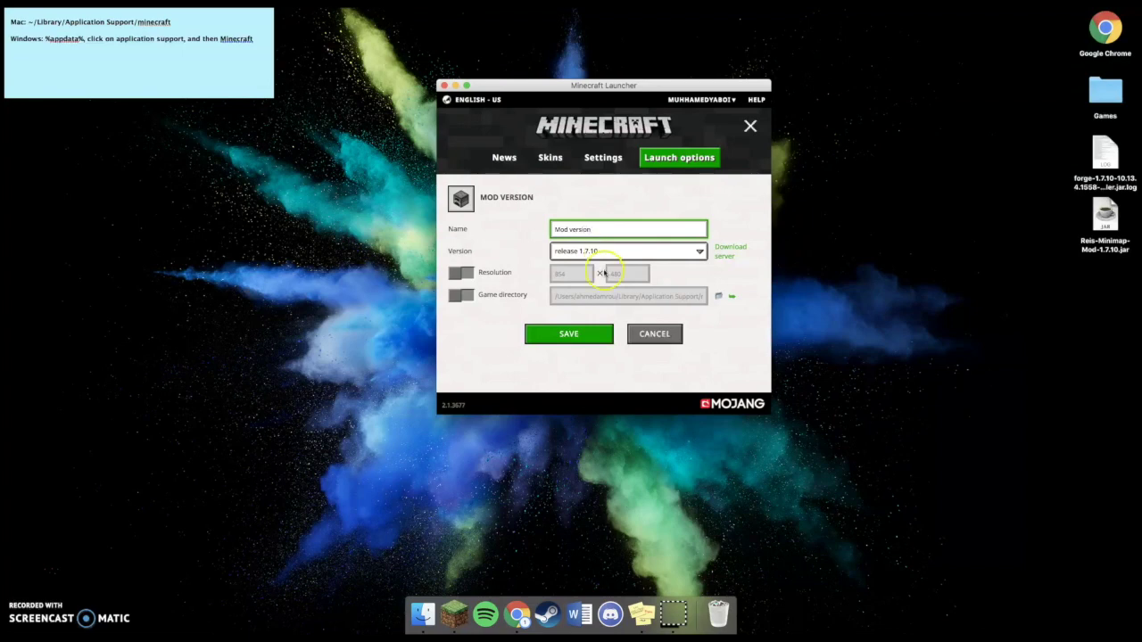
pyautogui.click(587, 337)
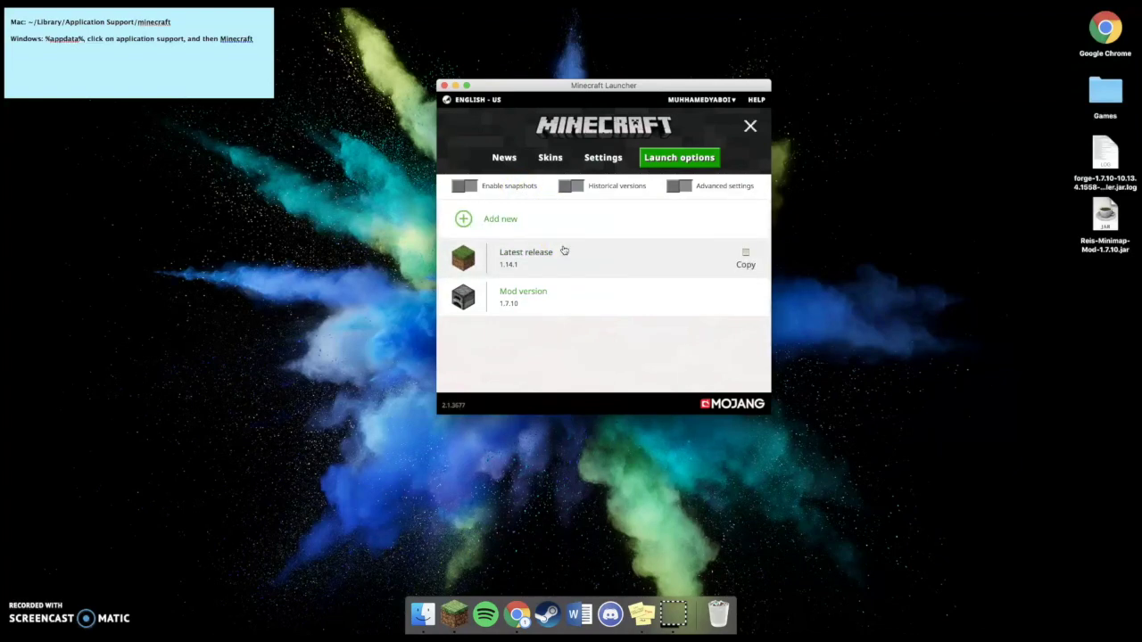
# Launch the game once with the Mod version 1.7.10 profile, and close the game window
pyautogui.click(505, 159)
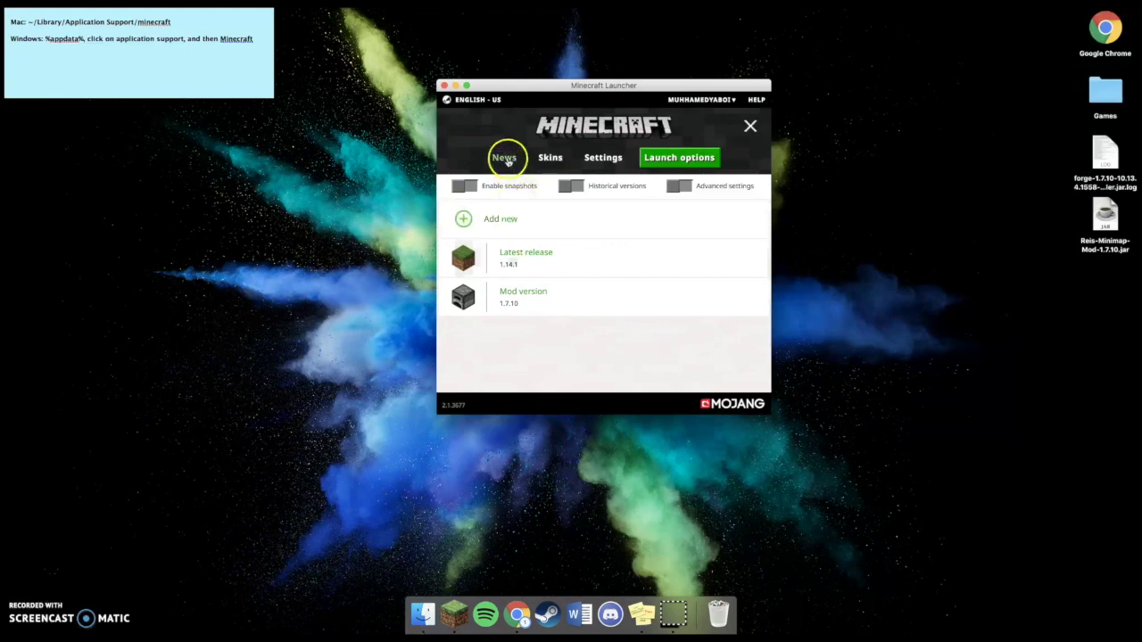
pyautogui.click(680, 378)
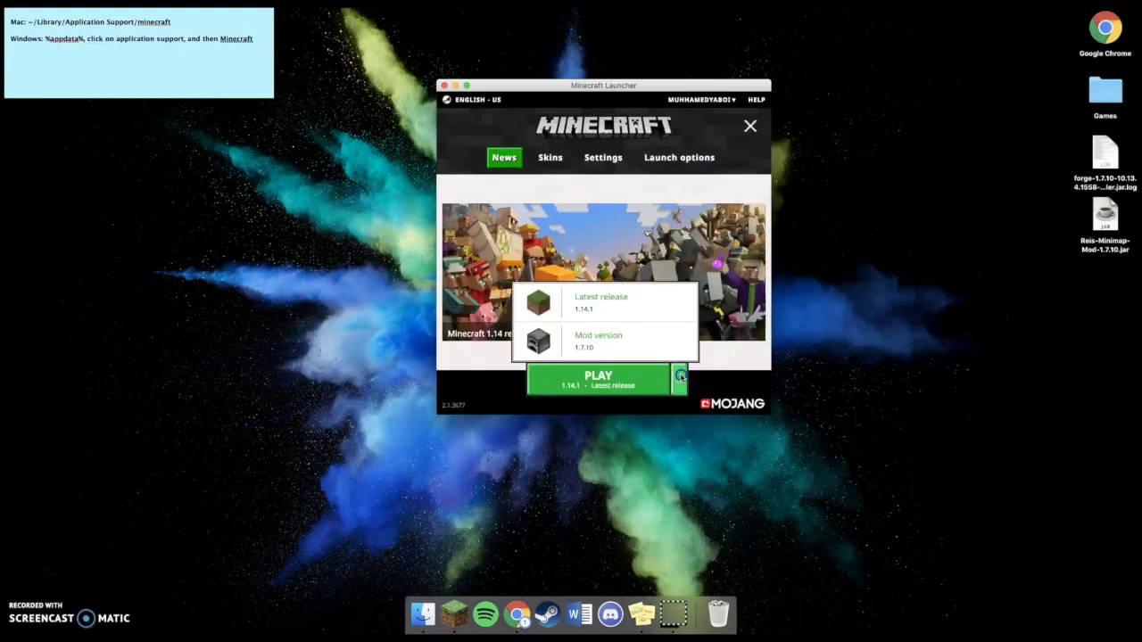
pyautogui.click(681, 380)
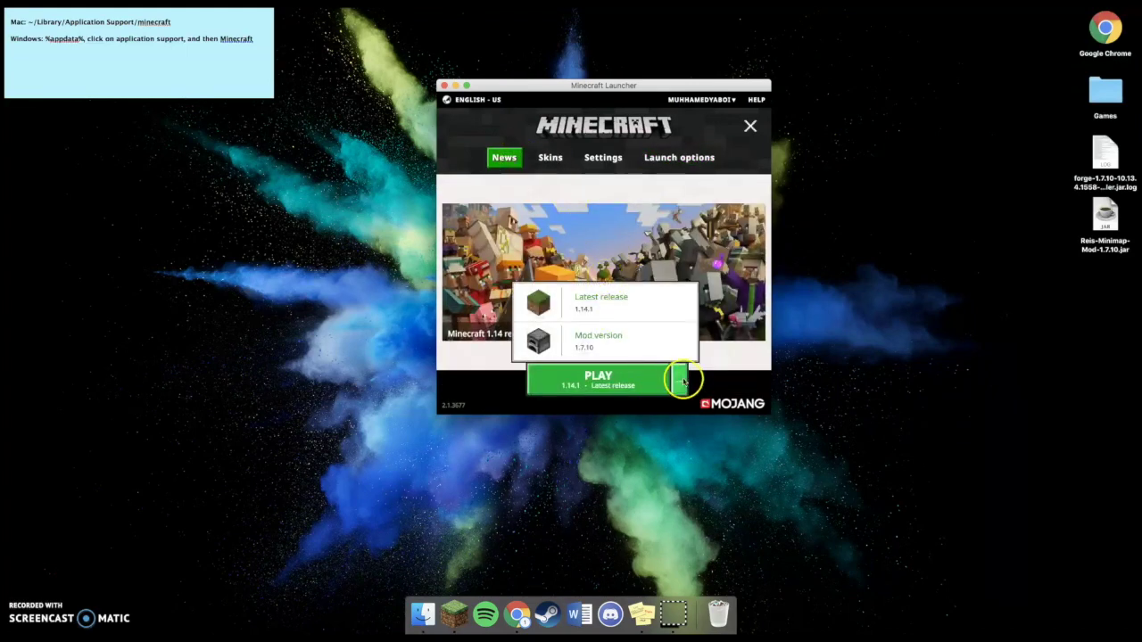
pyautogui.click(635, 346)
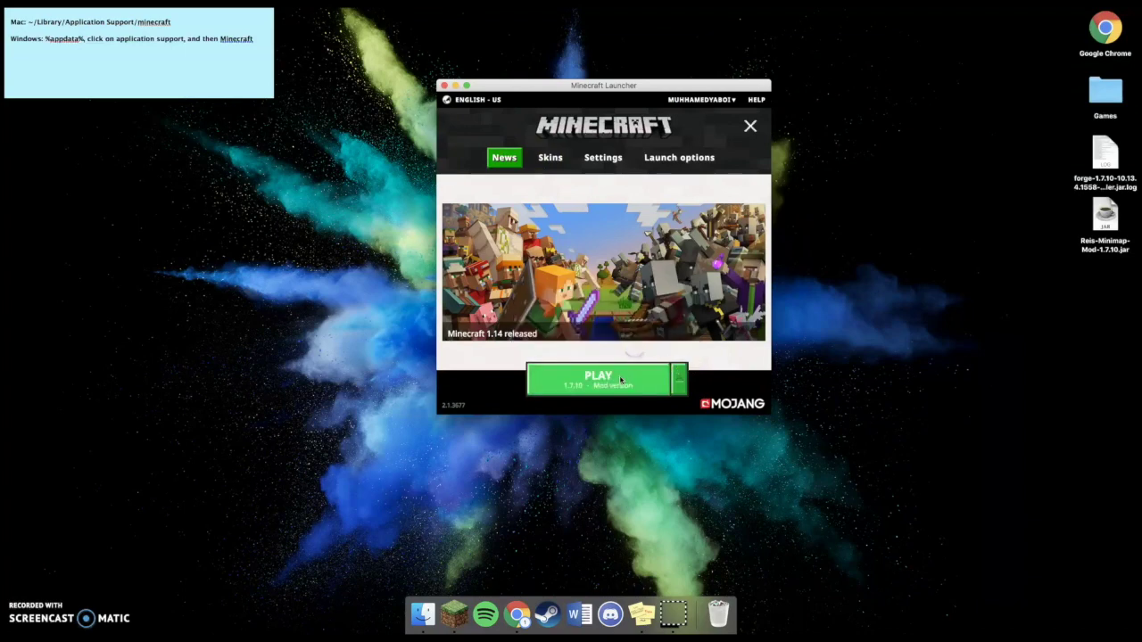
pyautogui.click(600, 378)
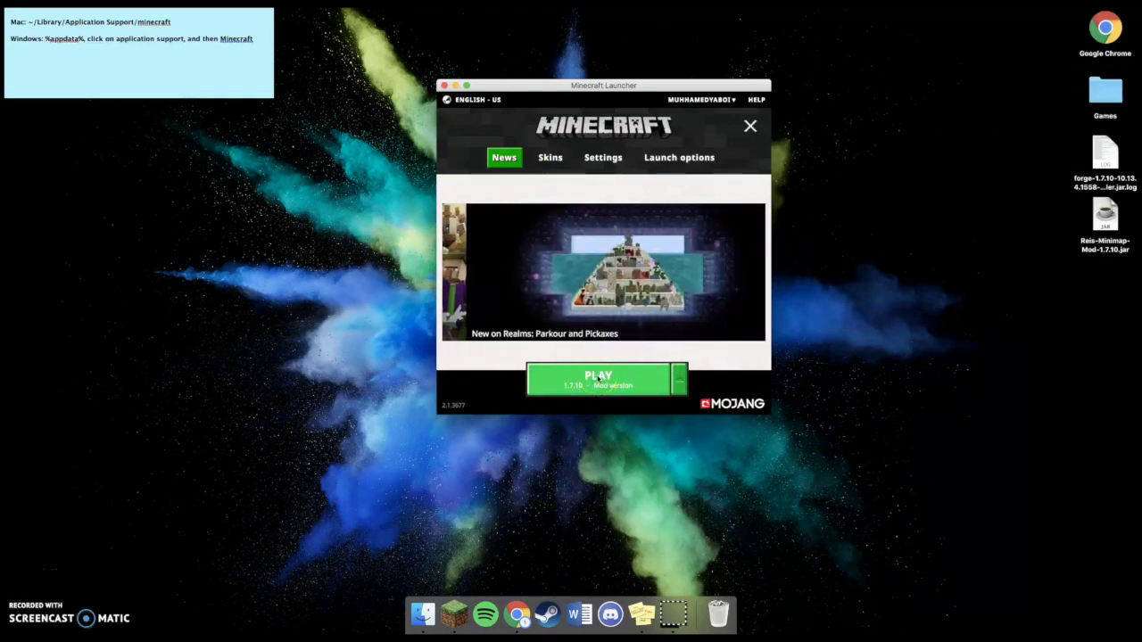
pyautogui.click(616, 122)
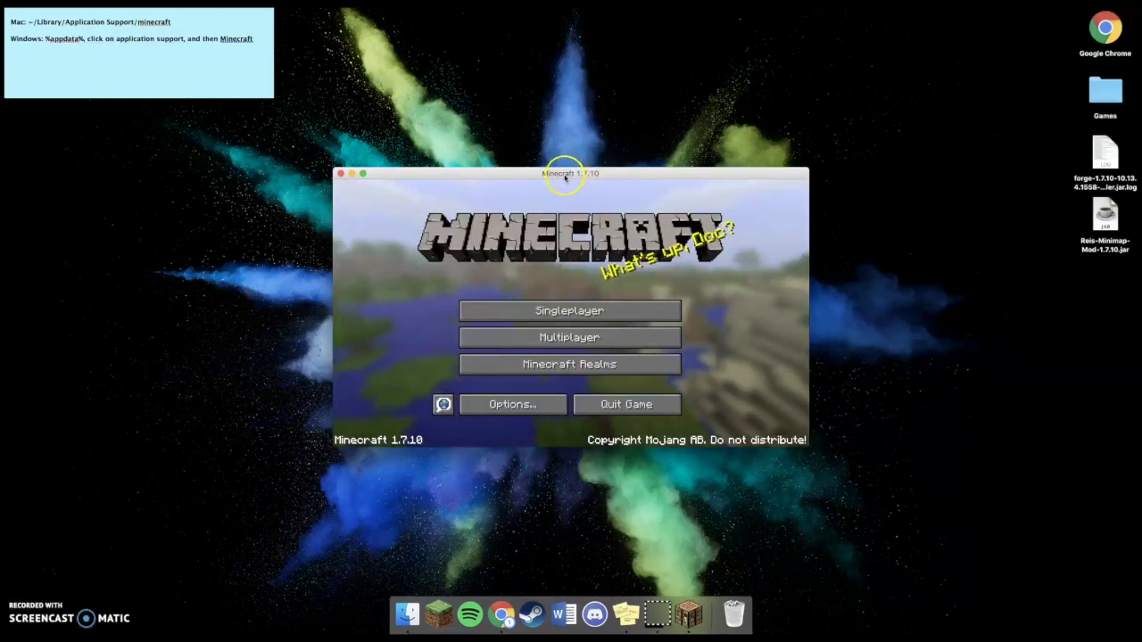
pyautogui.click(339, 175)
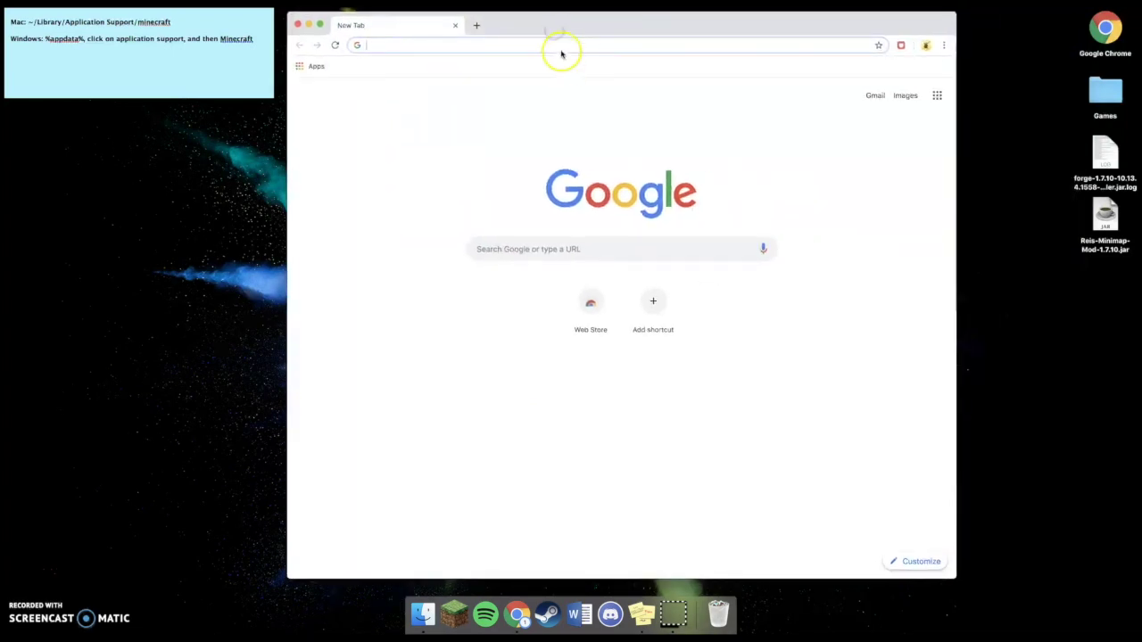
# In Google Chrome, search for "minecraft forge" and open the files.minecraftforge.net result
pyautogui.write('minec')
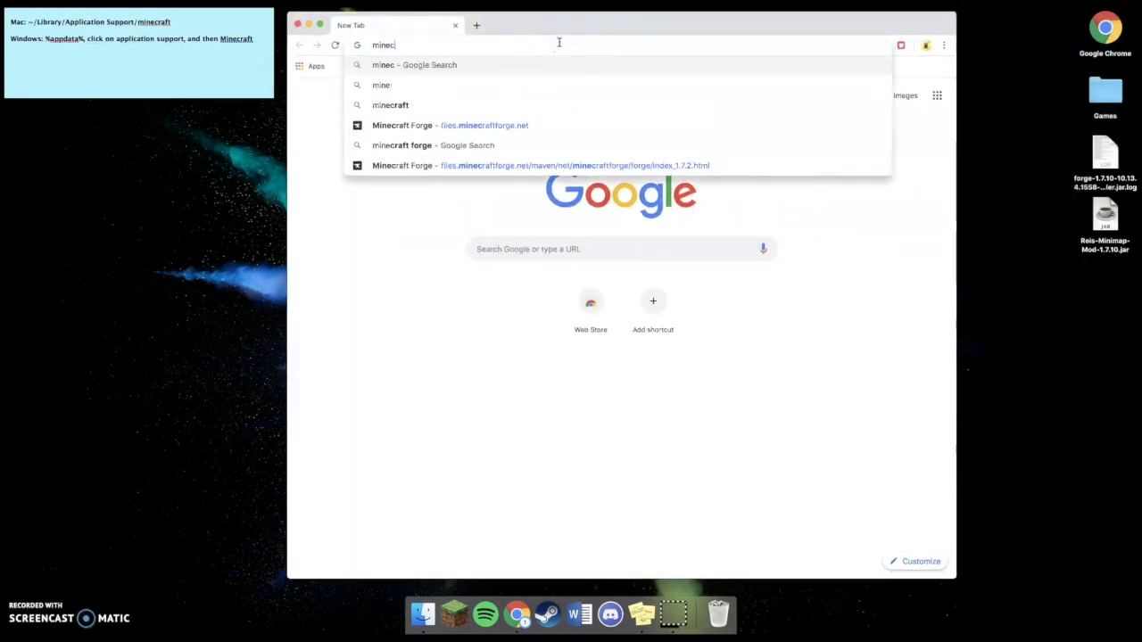
pyautogui.write('raft forge')
pyautogui.press('Return')
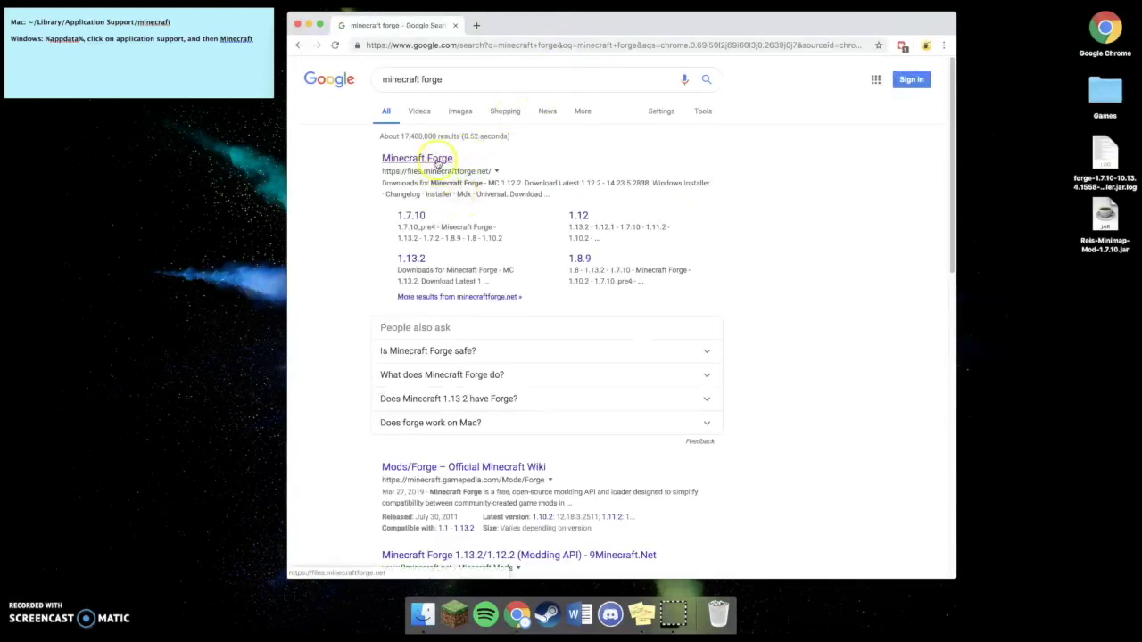
pyautogui.click(439, 156)
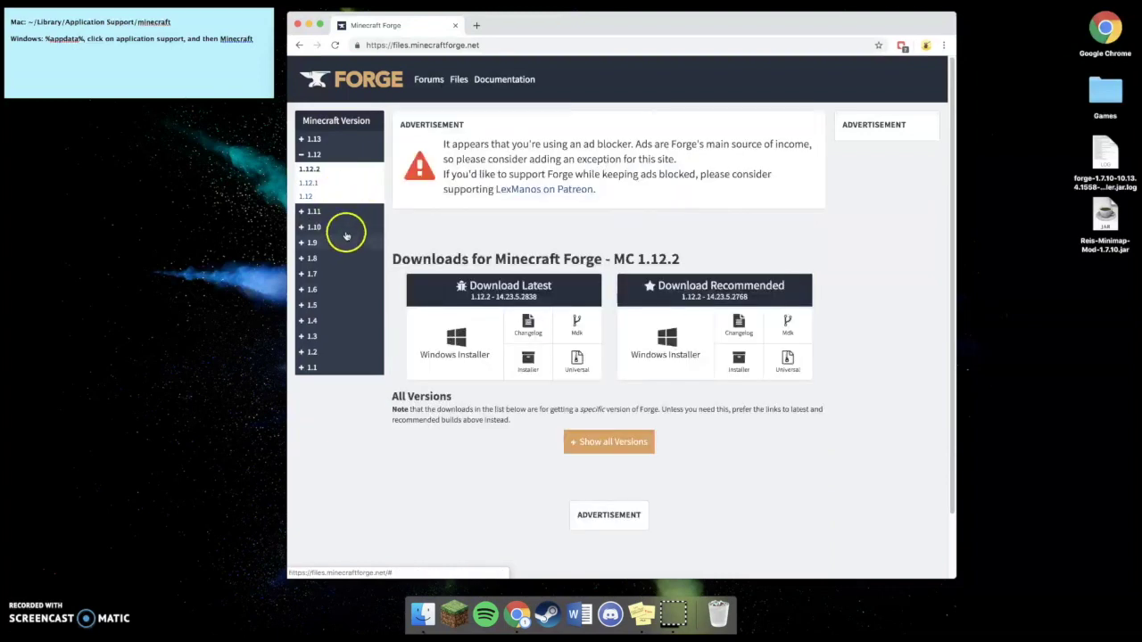
# Go to the Forge downloads for Minecraft 1.7.10 and request the recommended build's Installer
pyautogui.scroll(-1, 337, 123)
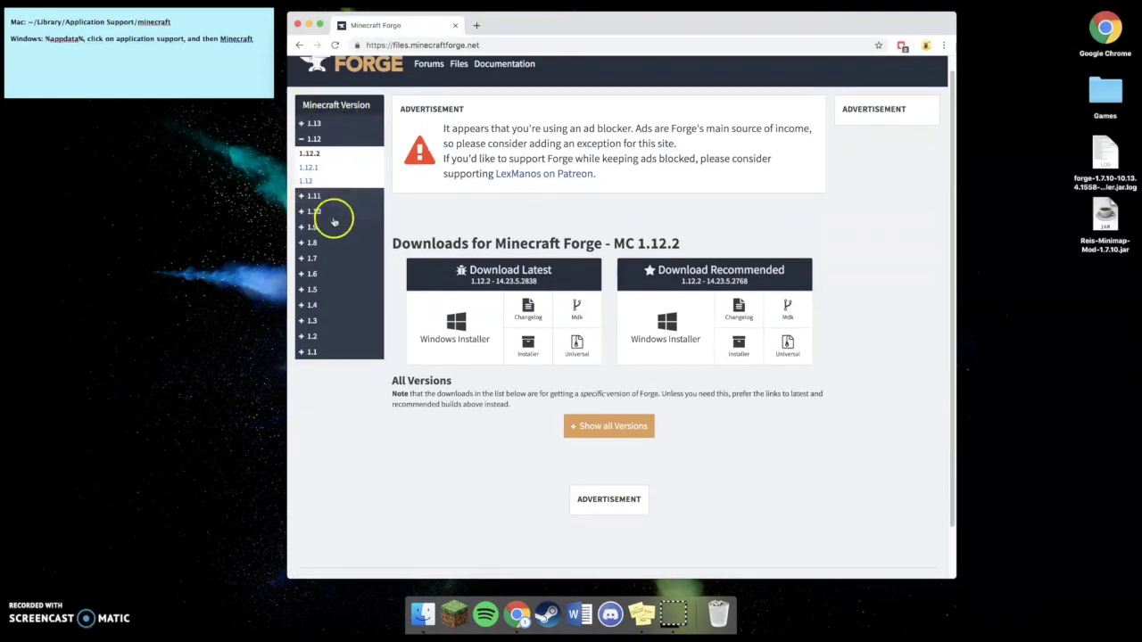
pyautogui.click(331, 259)
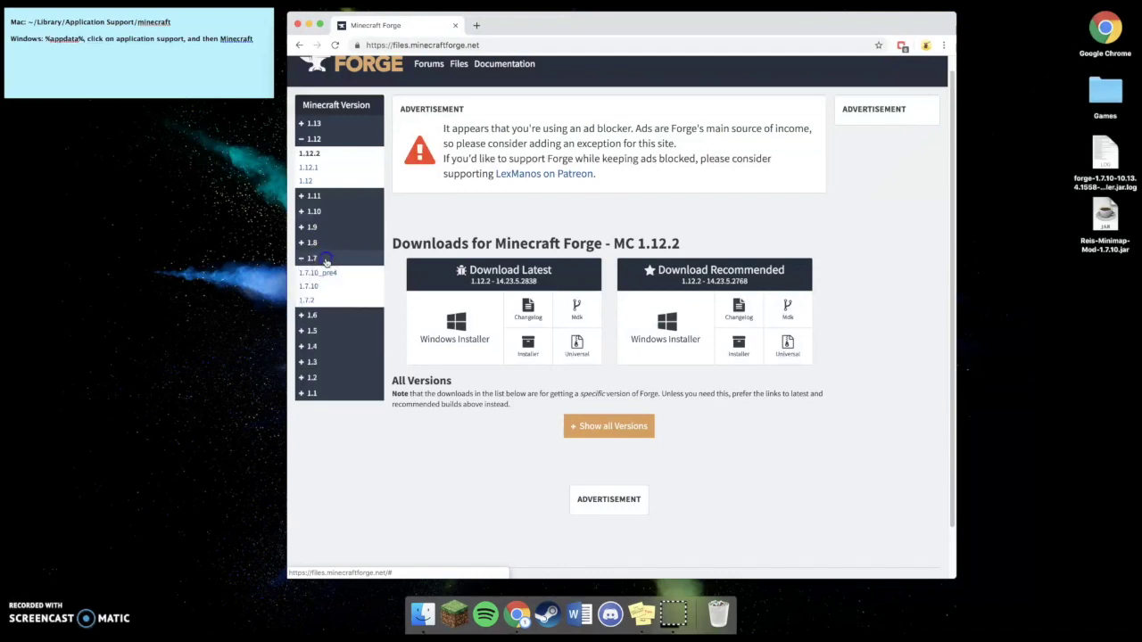
pyautogui.click(319, 288)
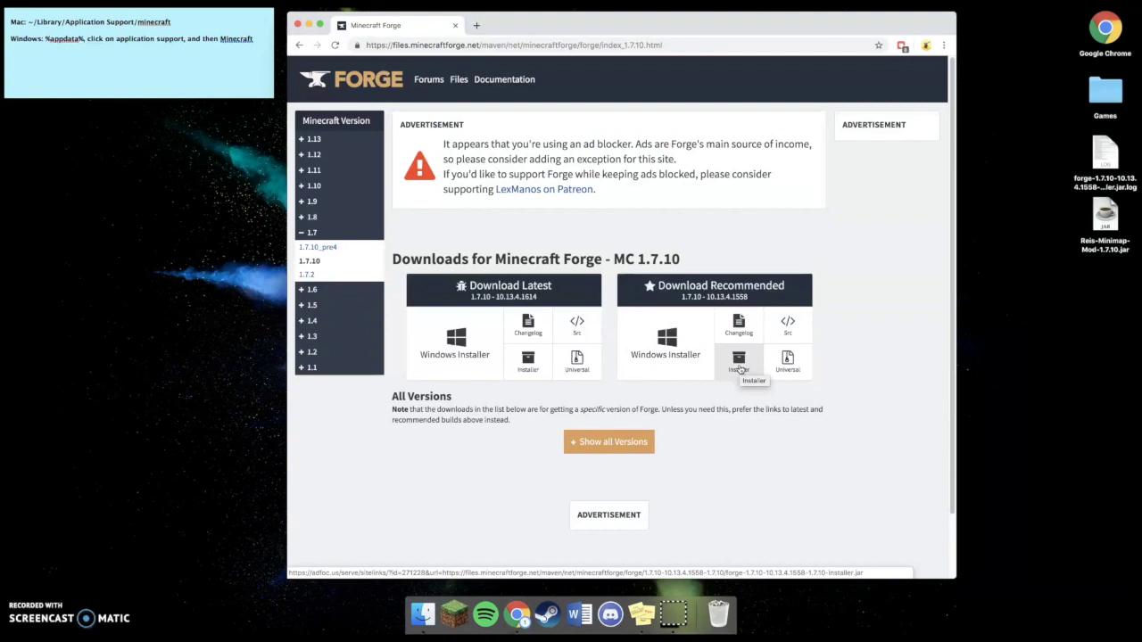
pyautogui.click(740, 368)
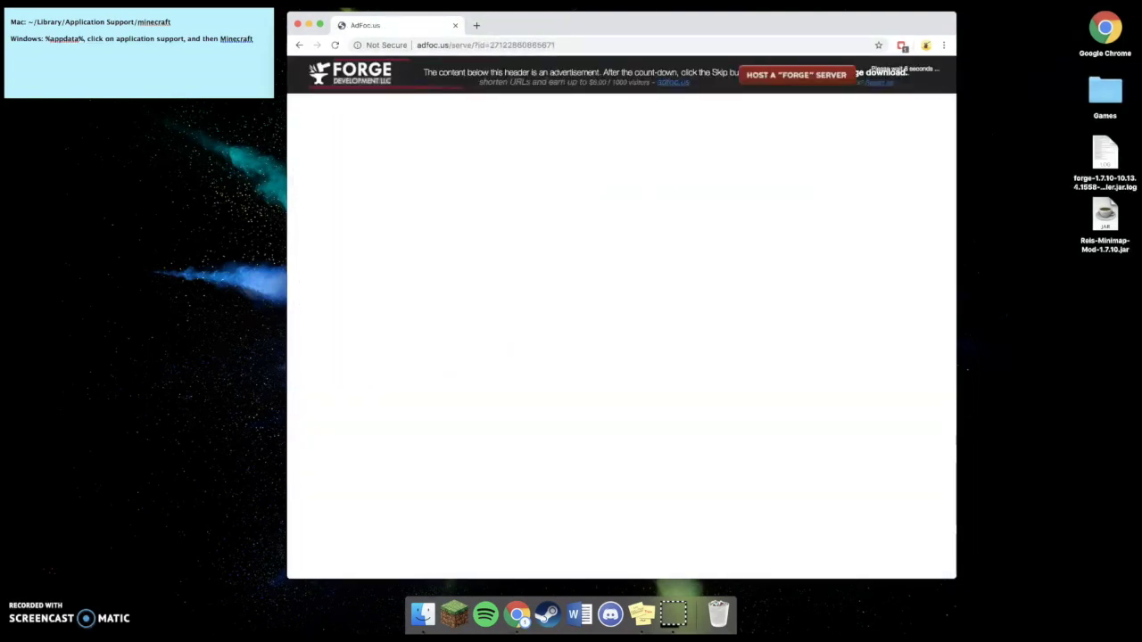
# Pause the NoAds blocker on the AdFoc.us site and reload the ad page
pyautogui.click(902, 45)
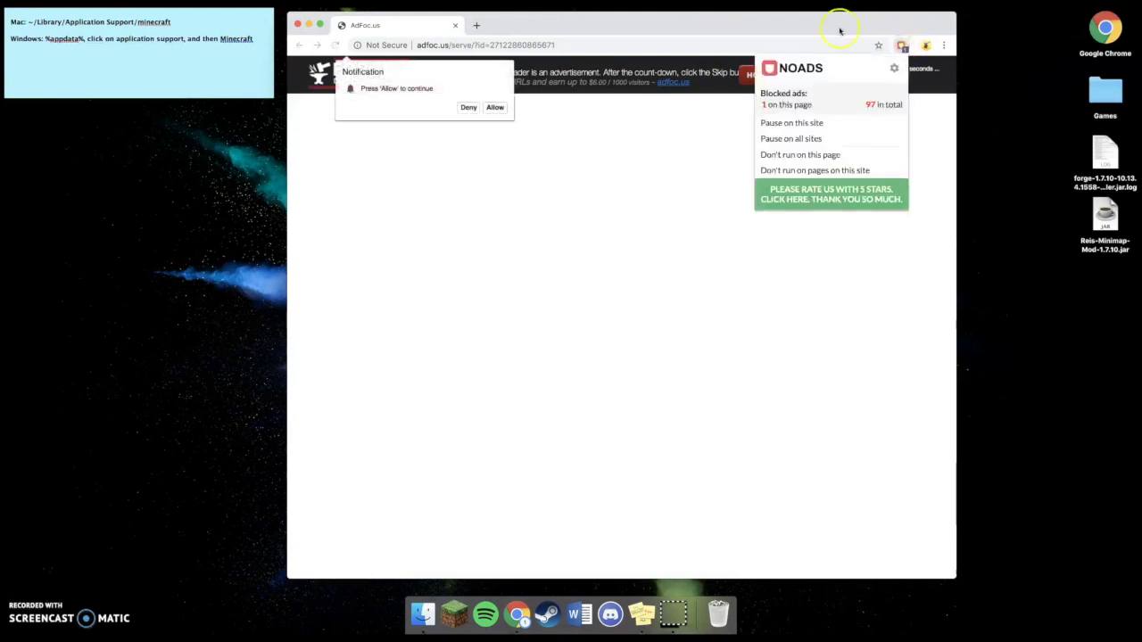
pyautogui.click(807, 125)
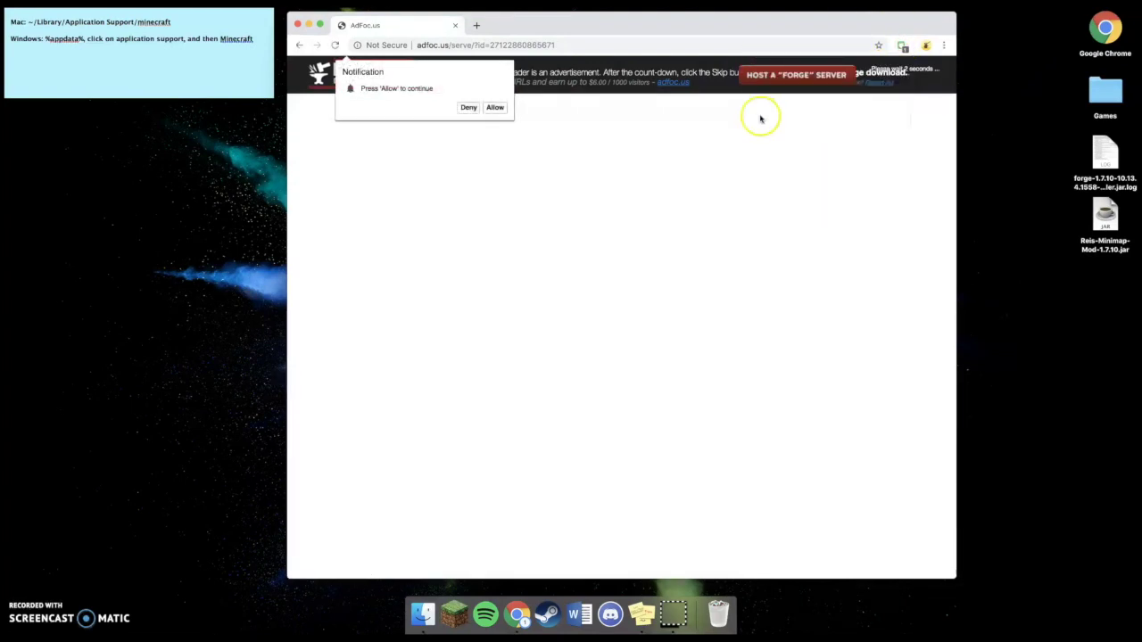
pyautogui.click(334, 44)
# Skip the ad to download the Forge 1.7.10 installer jar, keeping the file and placing it on the desktop
pyautogui.click(927, 73)
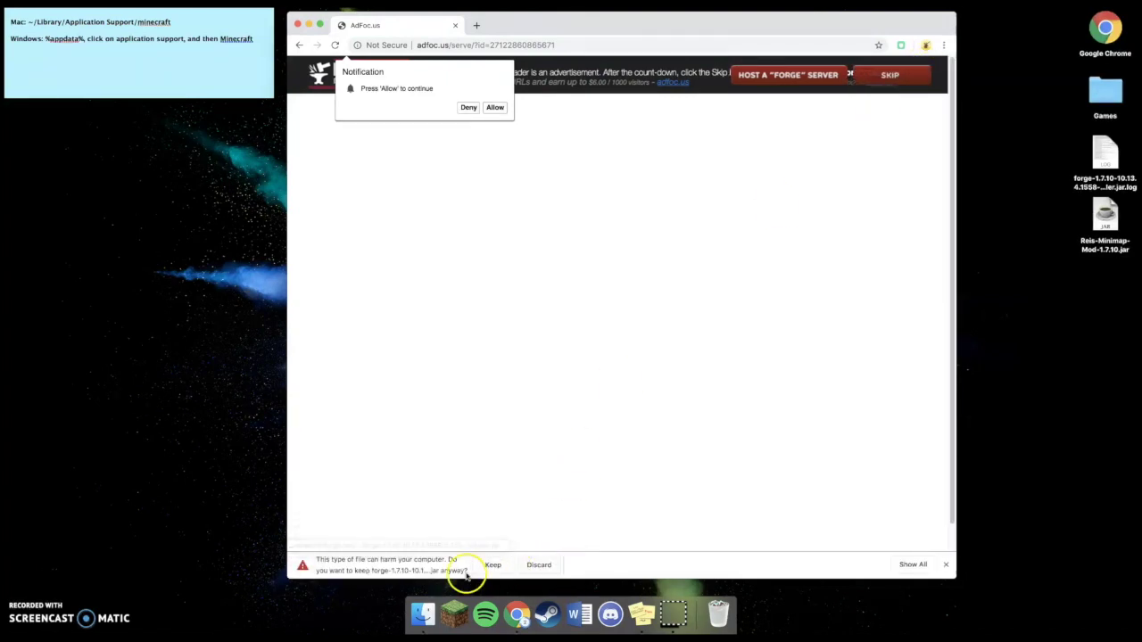
pyautogui.click(484, 563)
pyautogui.moveTo(630, 20); pyautogui.dragTo(787, 13)
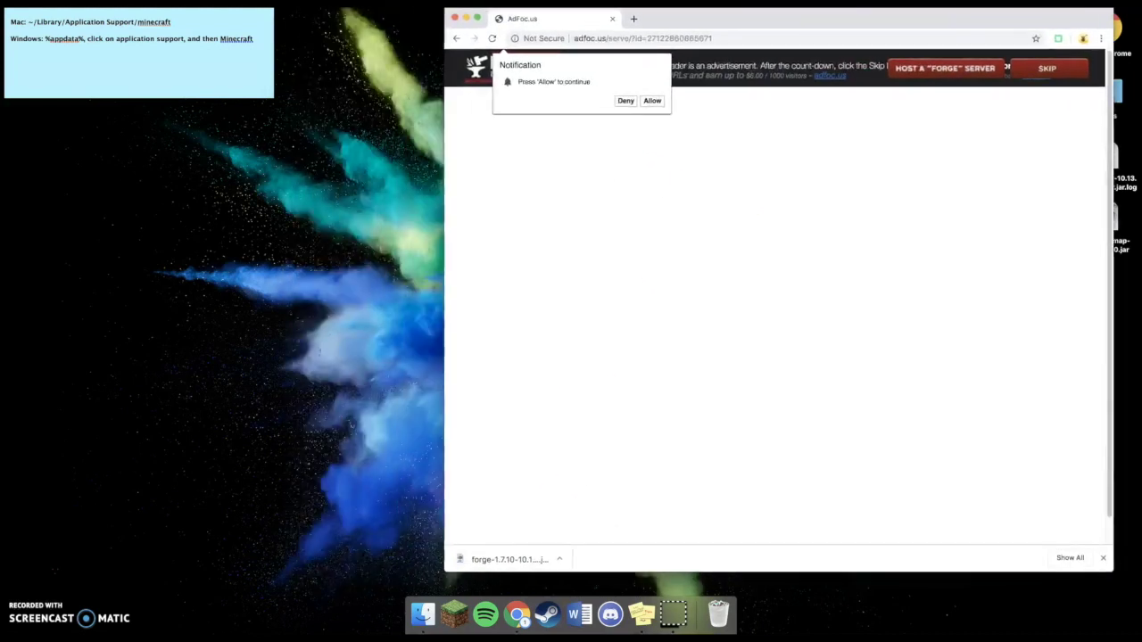
pyautogui.moveTo(480, 564); pyautogui.dragTo(287, 392)
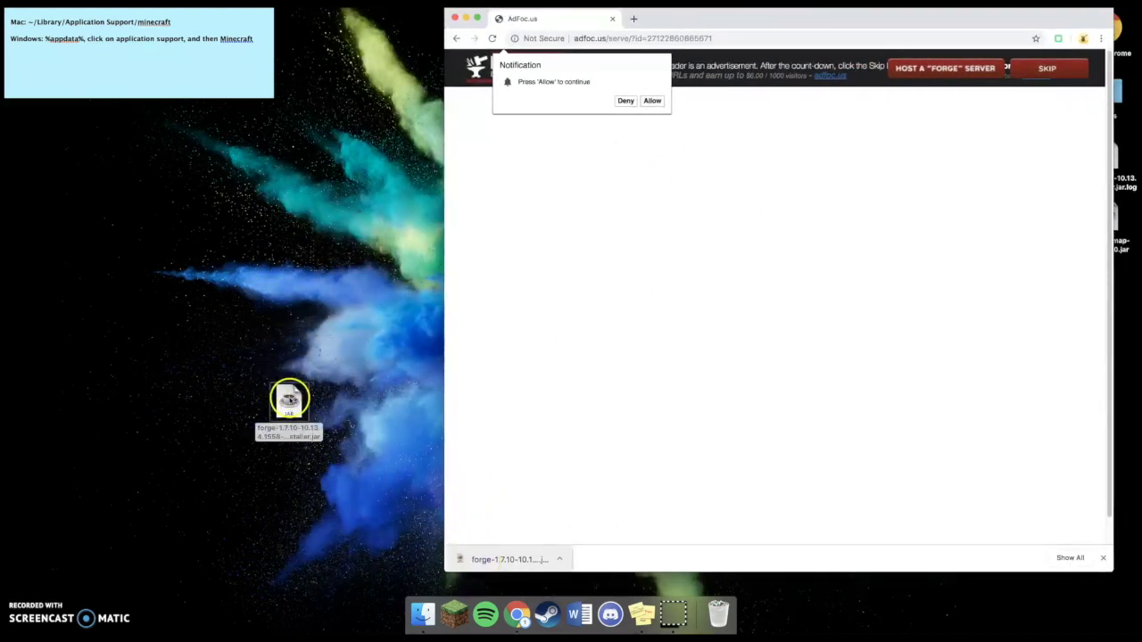
# Open the Forge installer jar from the desktop, allowing the blocked file through the Security & Privacy preferences
pyautogui.doubleClick(289, 398)
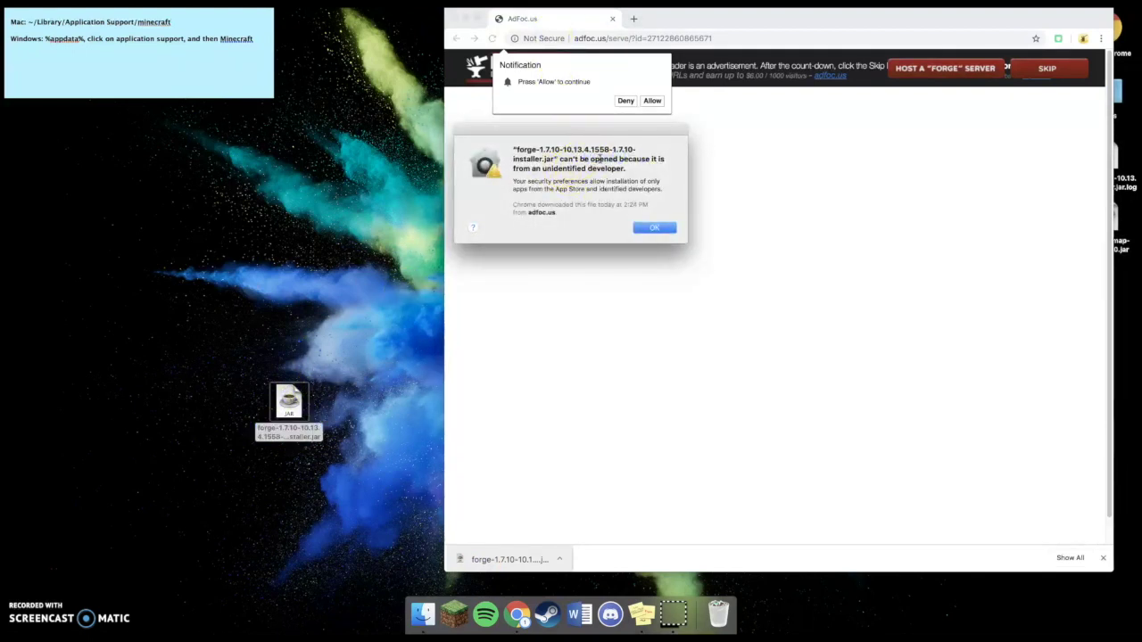
pyautogui.click(659, 228)
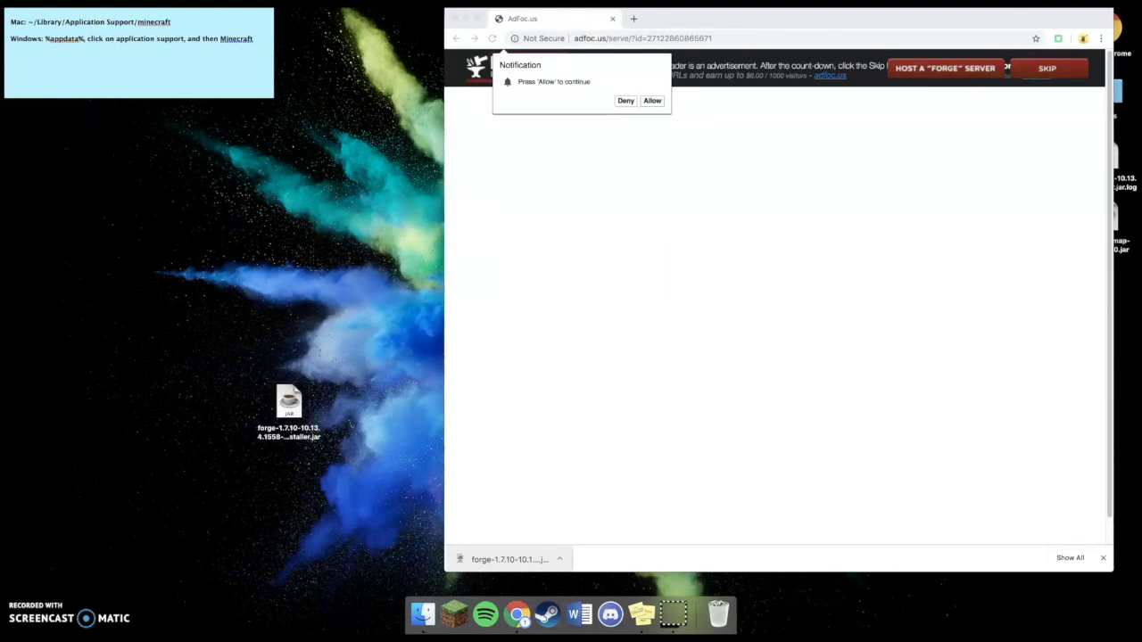
pyautogui.click(16, 2)
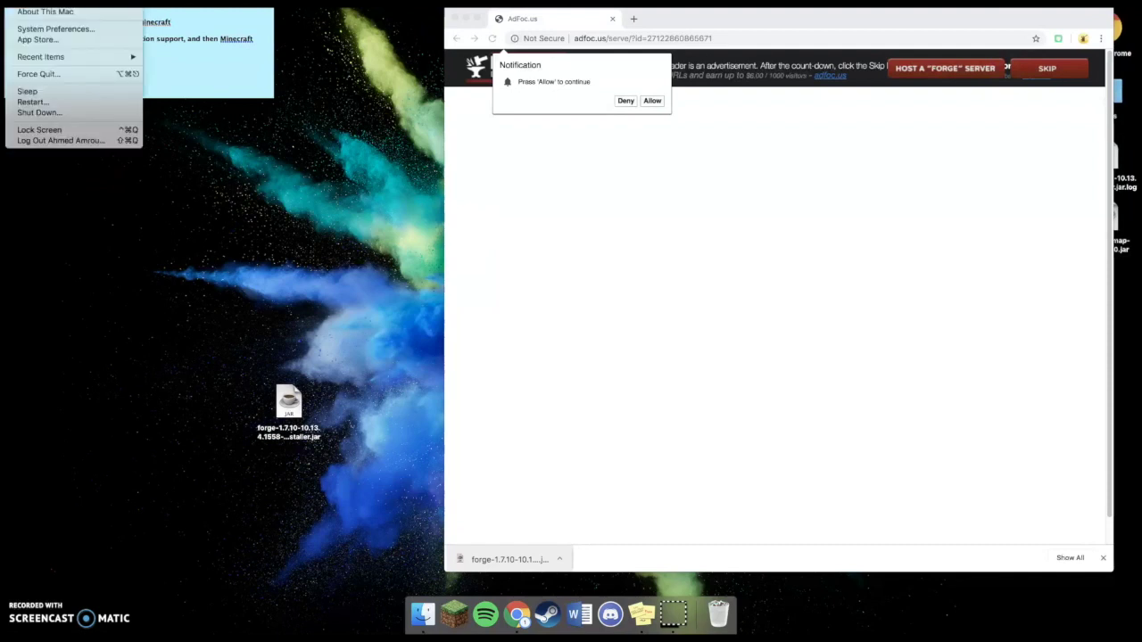
pyautogui.click(40, 29)
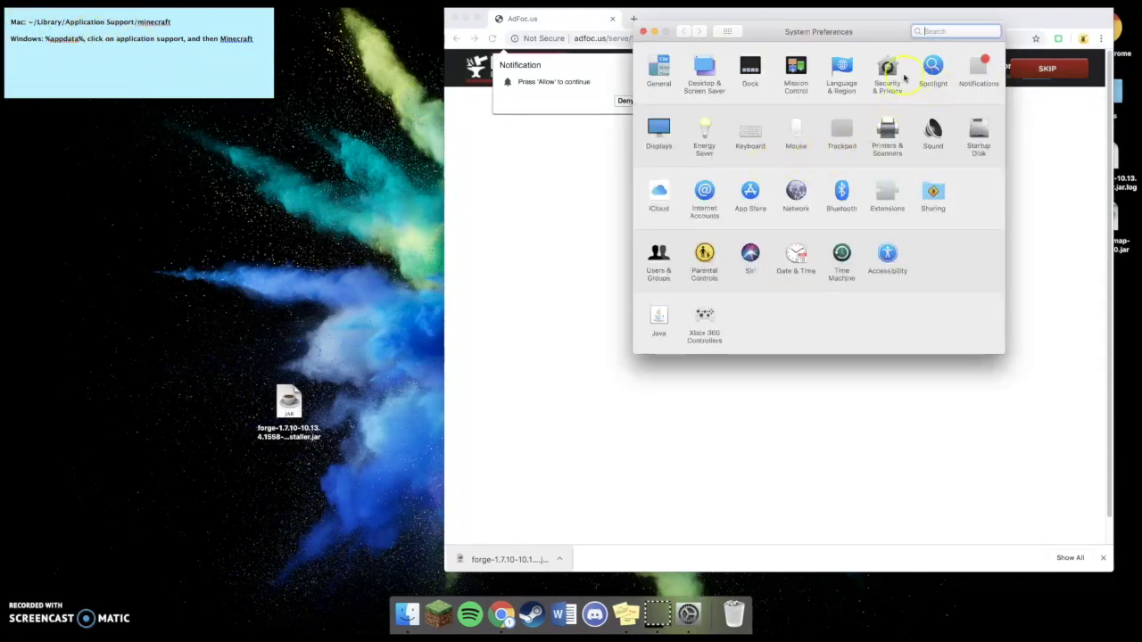
pyautogui.click(887, 68)
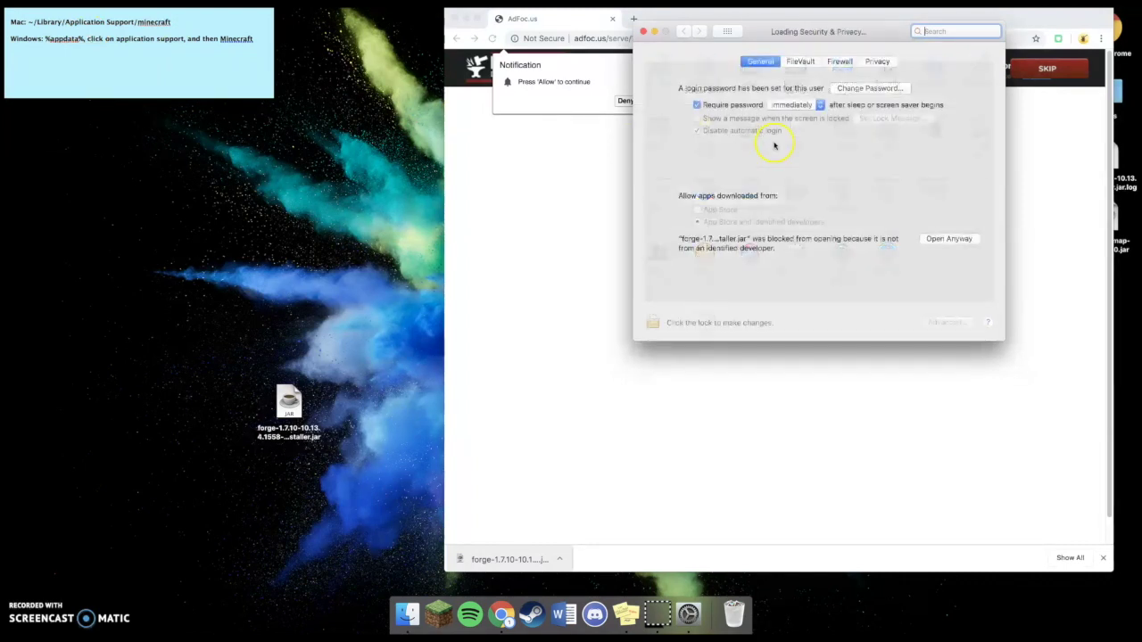
pyautogui.click(949, 239)
pyautogui.click(604, 231)
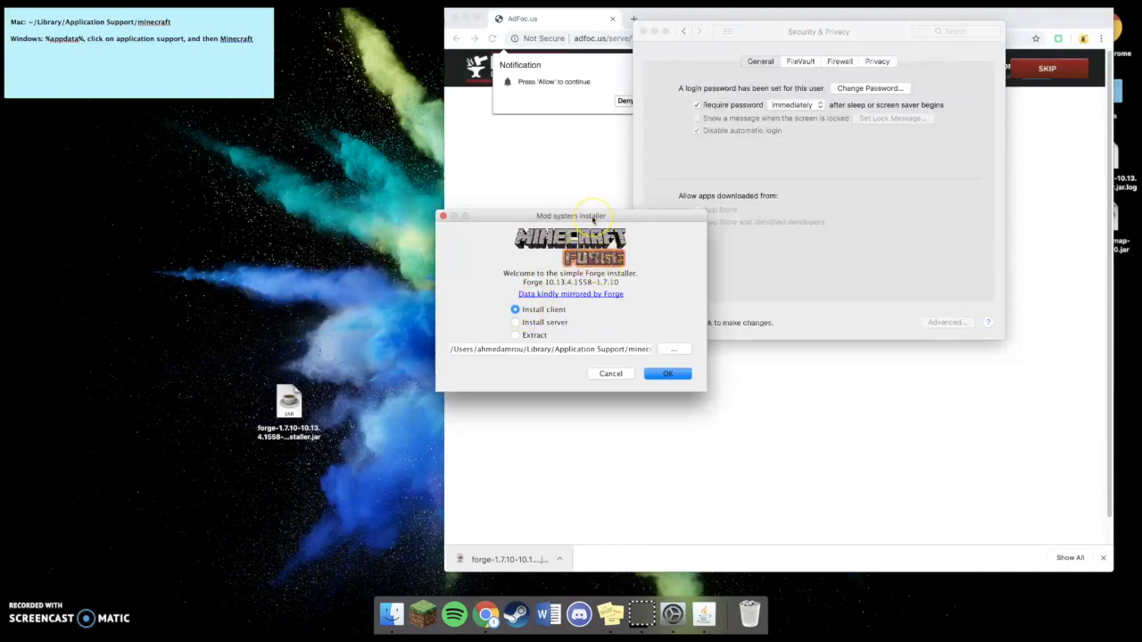
# Install the Forge 10.13.4.1558-1.7.10 client into the default Minecraft folder and dismiss the completion notice
pyautogui.moveTo(593, 218); pyautogui.dragTo(599, 168)
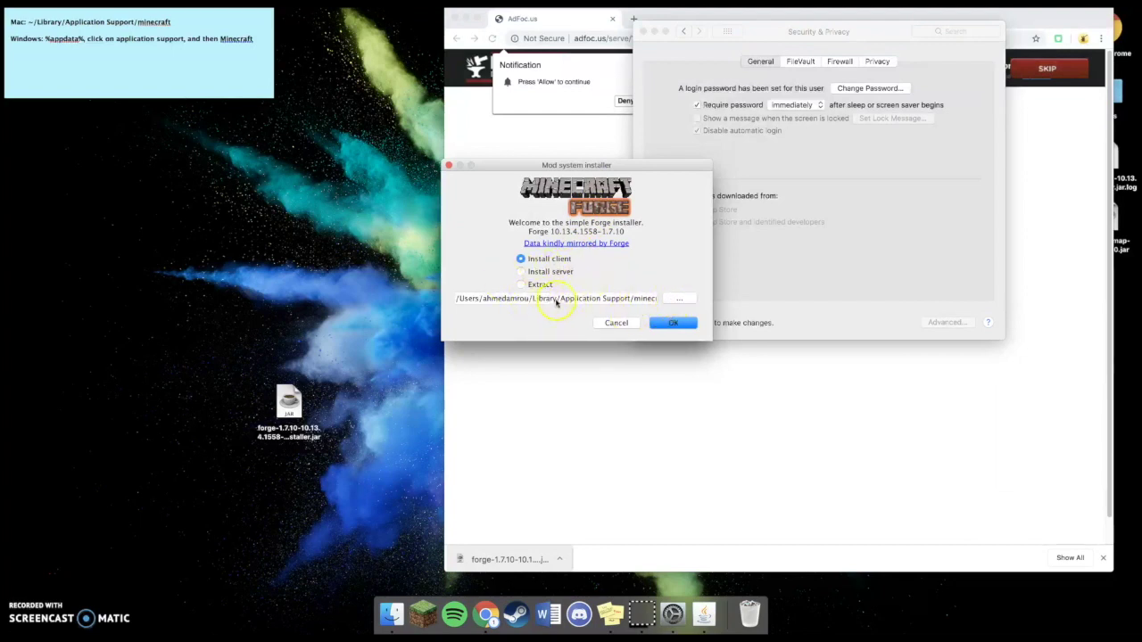
pyautogui.click(683, 299)
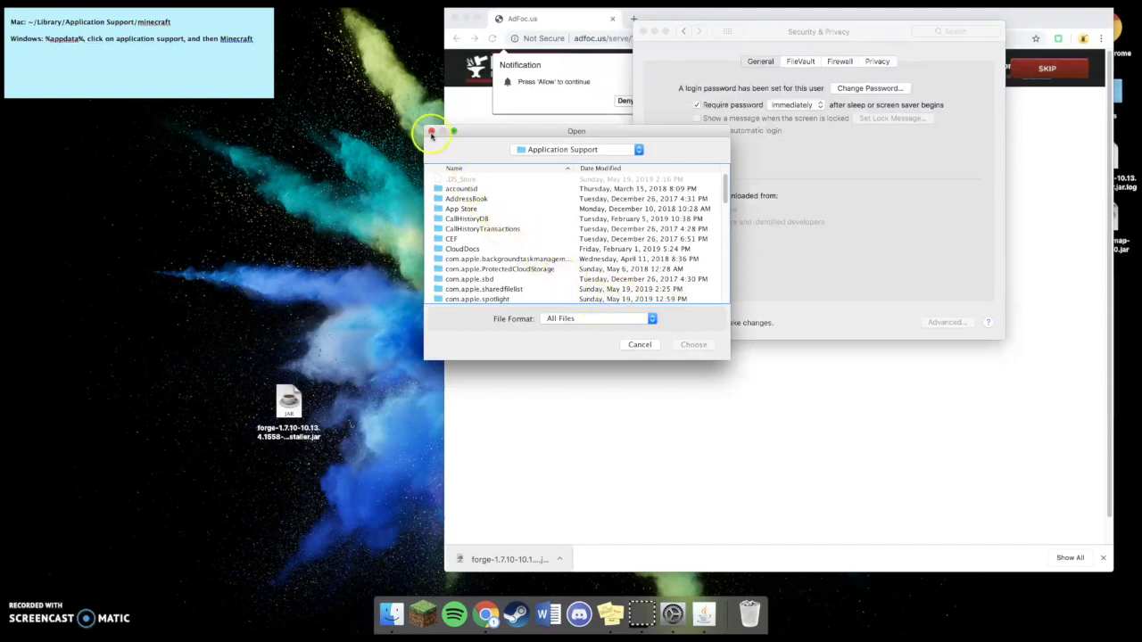
pyautogui.click(432, 131)
pyautogui.click(663, 324)
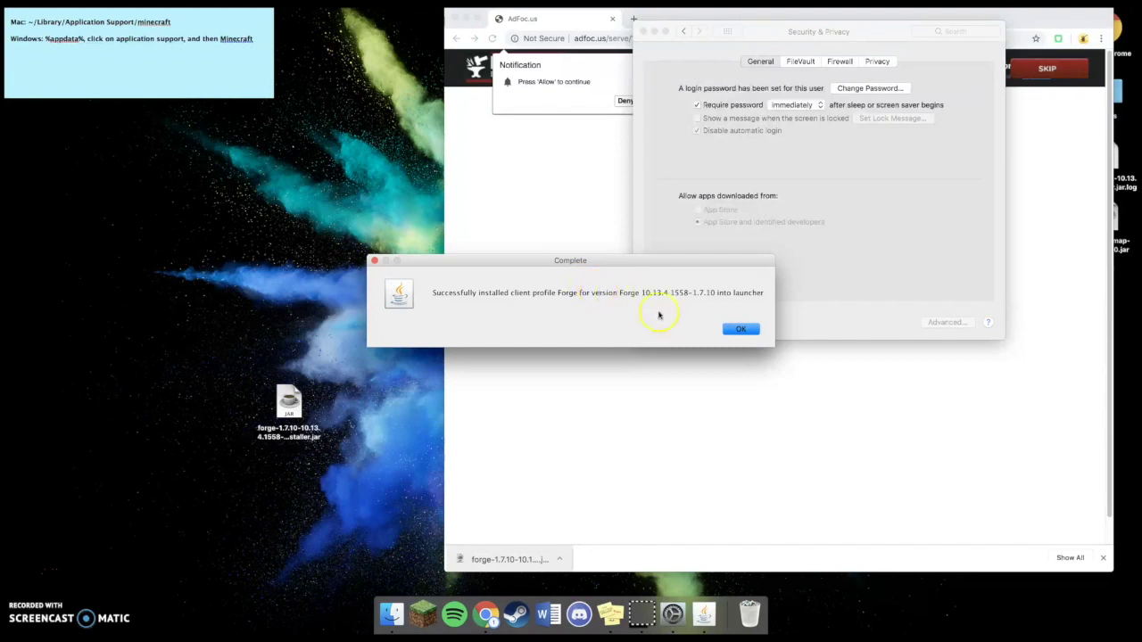
pyautogui.click(739, 329)
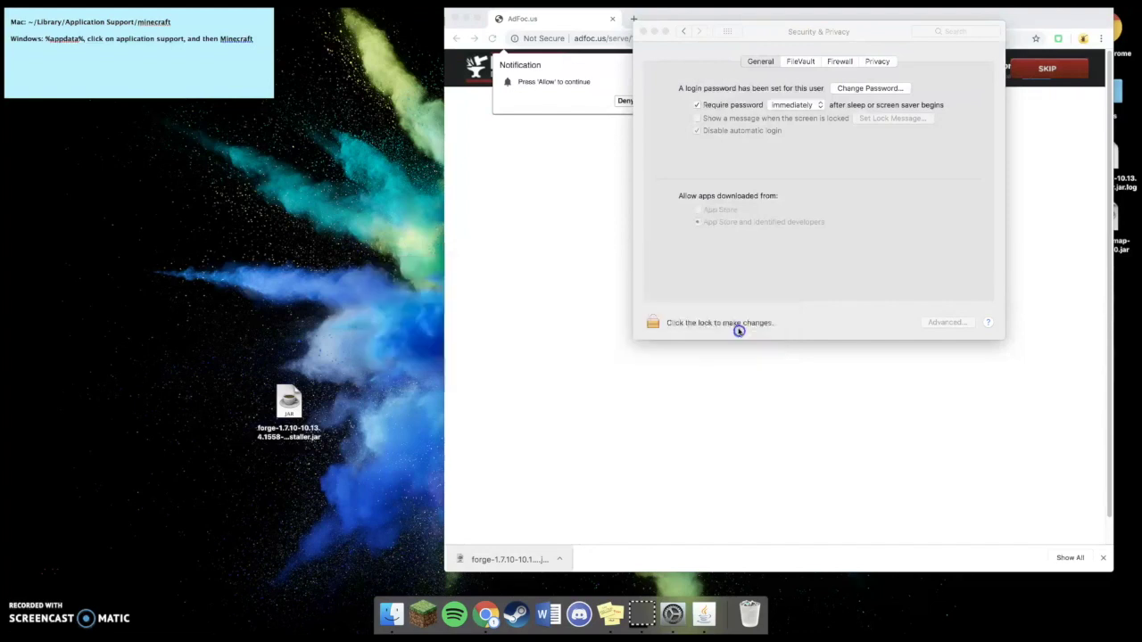
# Close the Security & Privacy window and the AdFoc.us page, and open the Minecraft Launcher
pyautogui.click(643, 32)
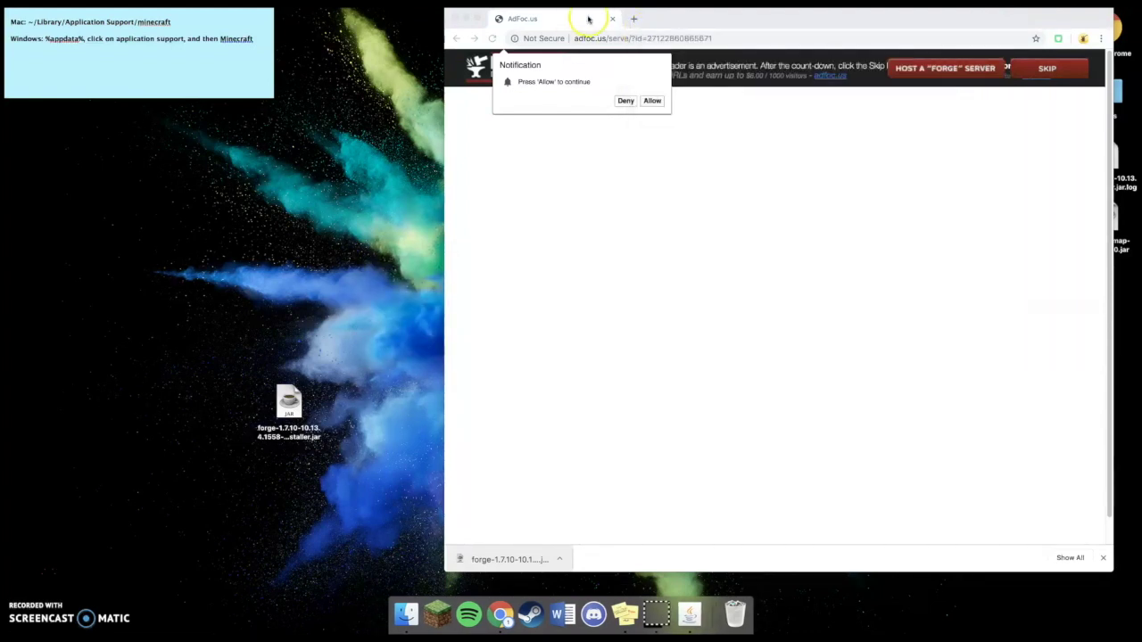
pyautogui.click(612, 19)
pyautogui.click(438, 613)
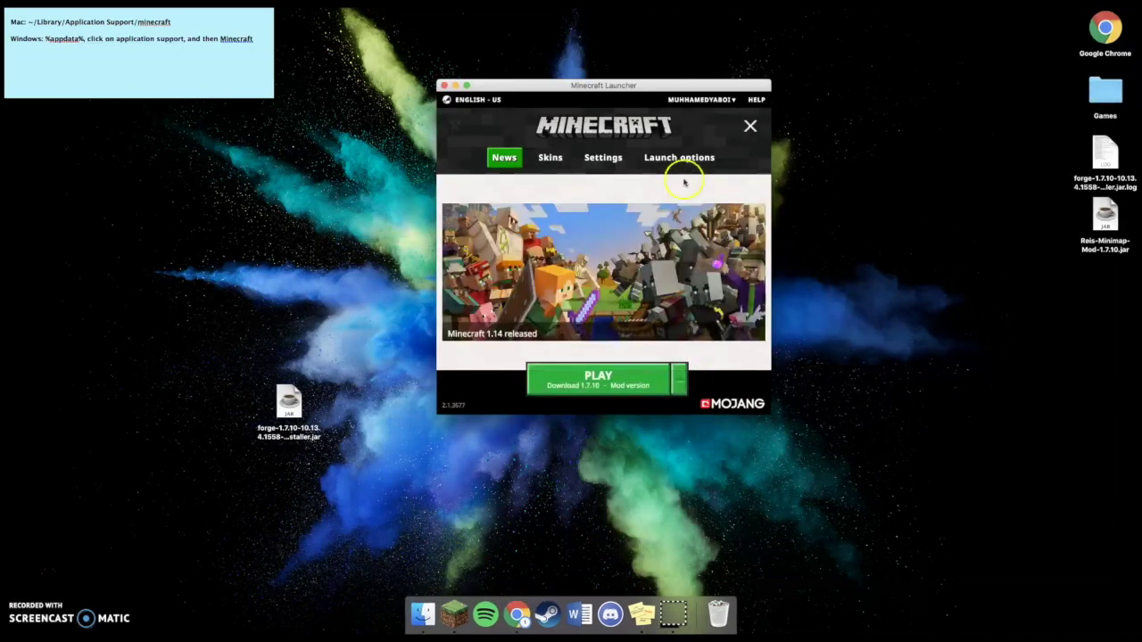
pyautogui.click(684, 158)
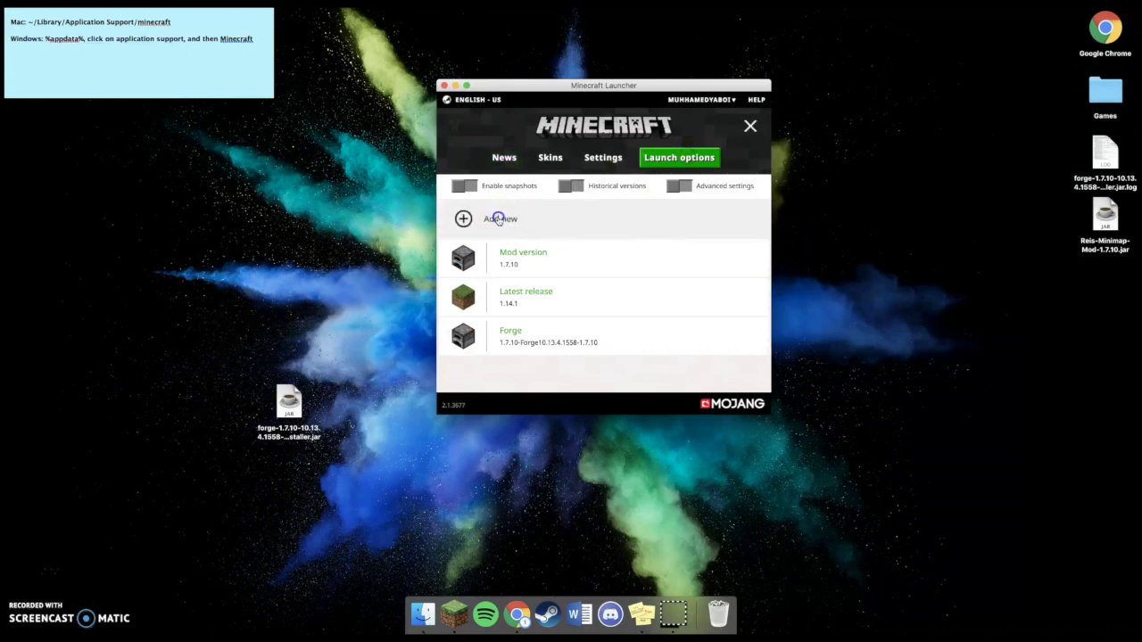
pyautogui.click(504, 222)
pyautogui.click(620, 232)
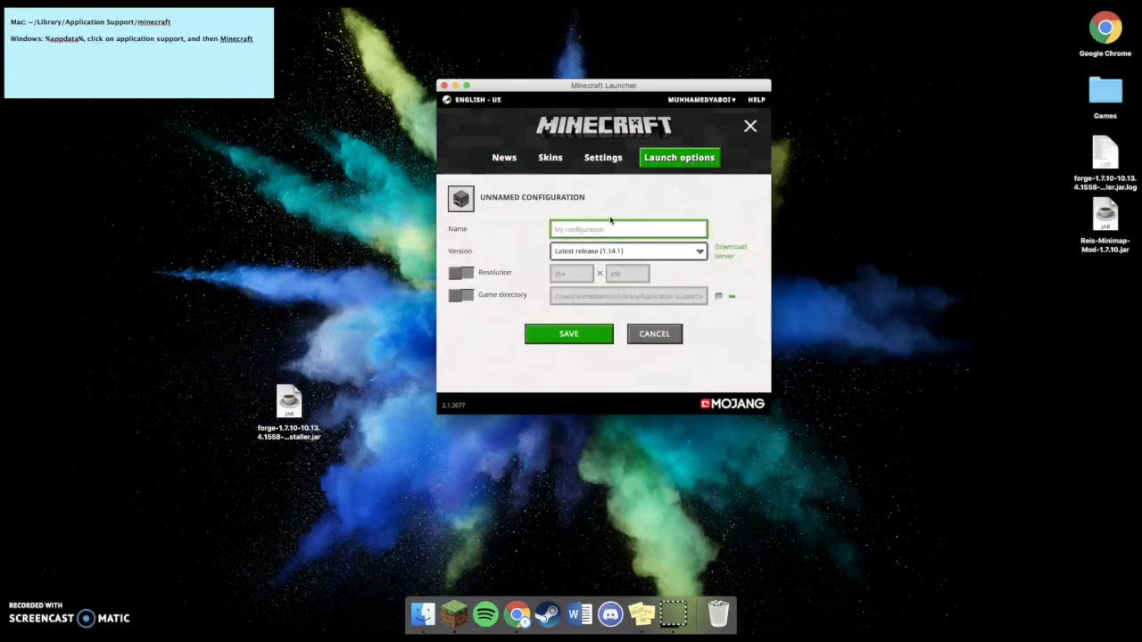
pyautogui.click(504, 158)
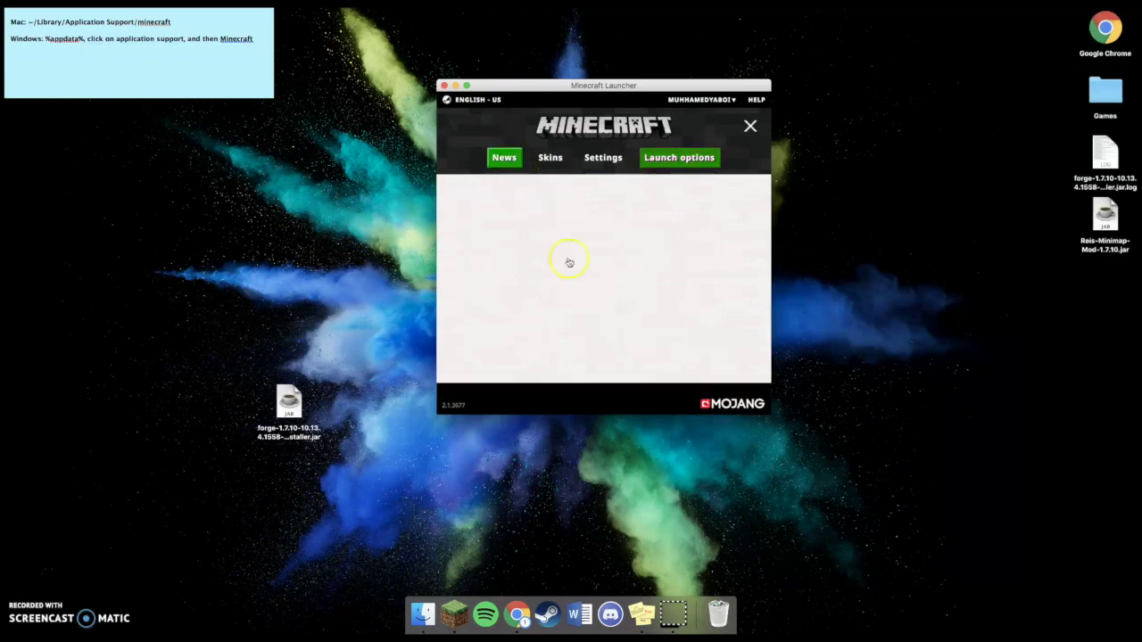
# Choose the Forge profile (1.7.10-Forge10.13.4.1558-1.7.10) in the launcher and start the game
pyautogui.click(678, 381)
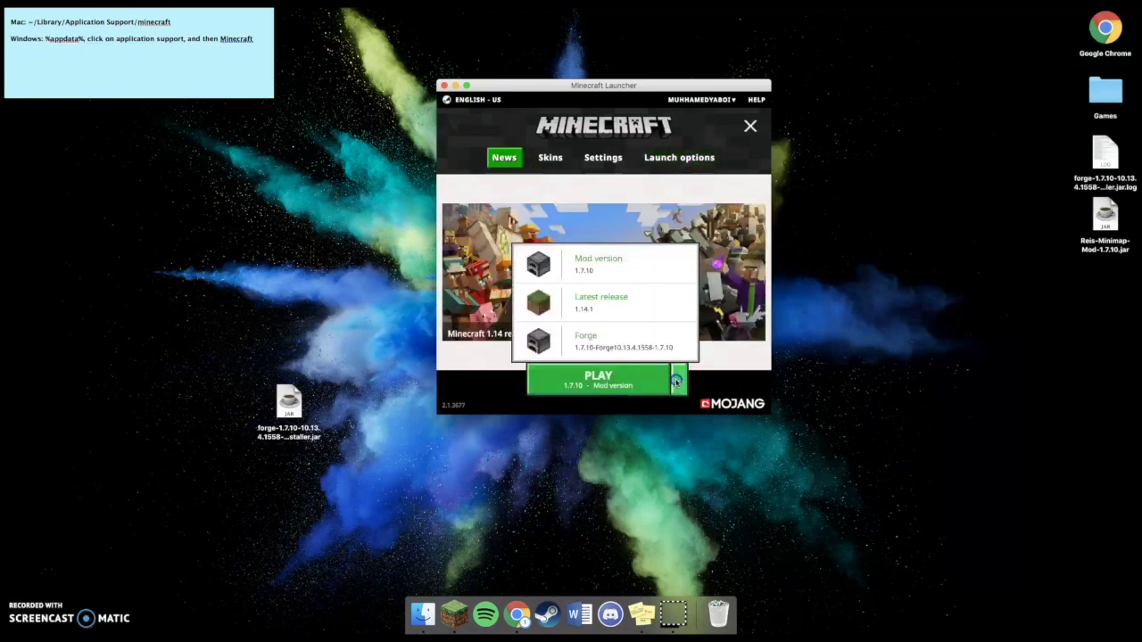
pyautogui.click(603, 342)
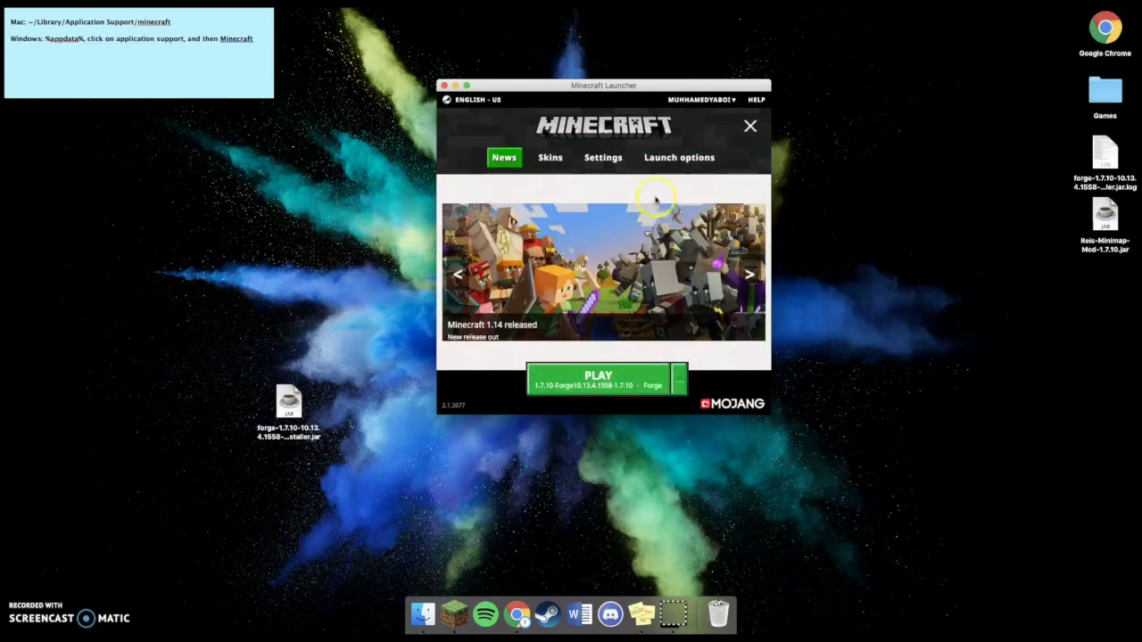
pyautogui.click(678, 158)
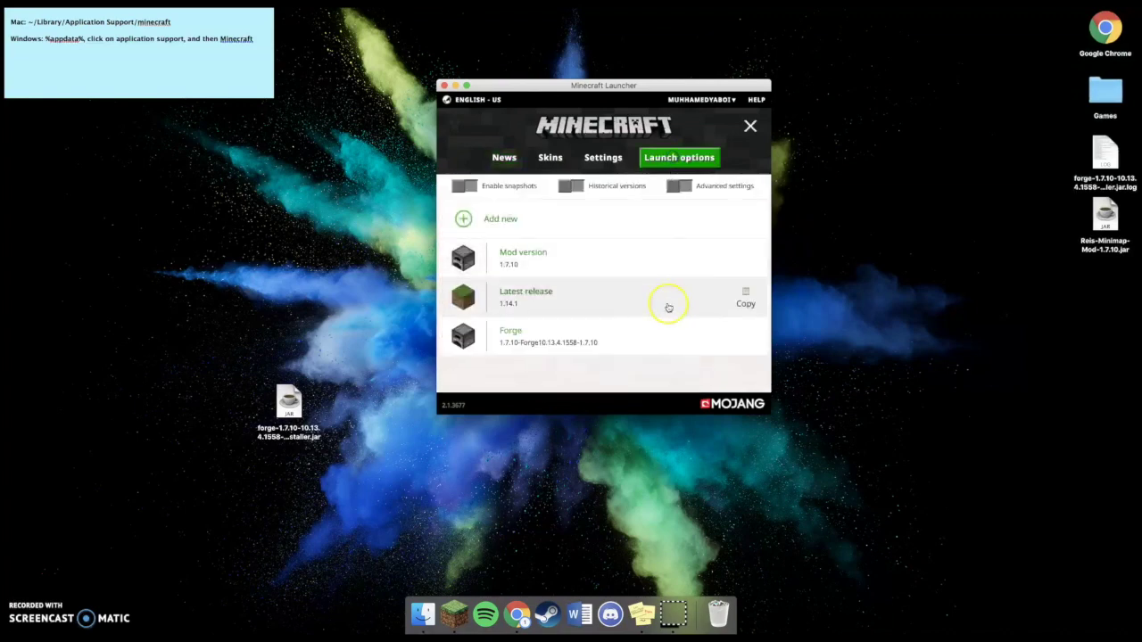
pyautogui.click(514, 160)
pyautogui.click(589, 399)
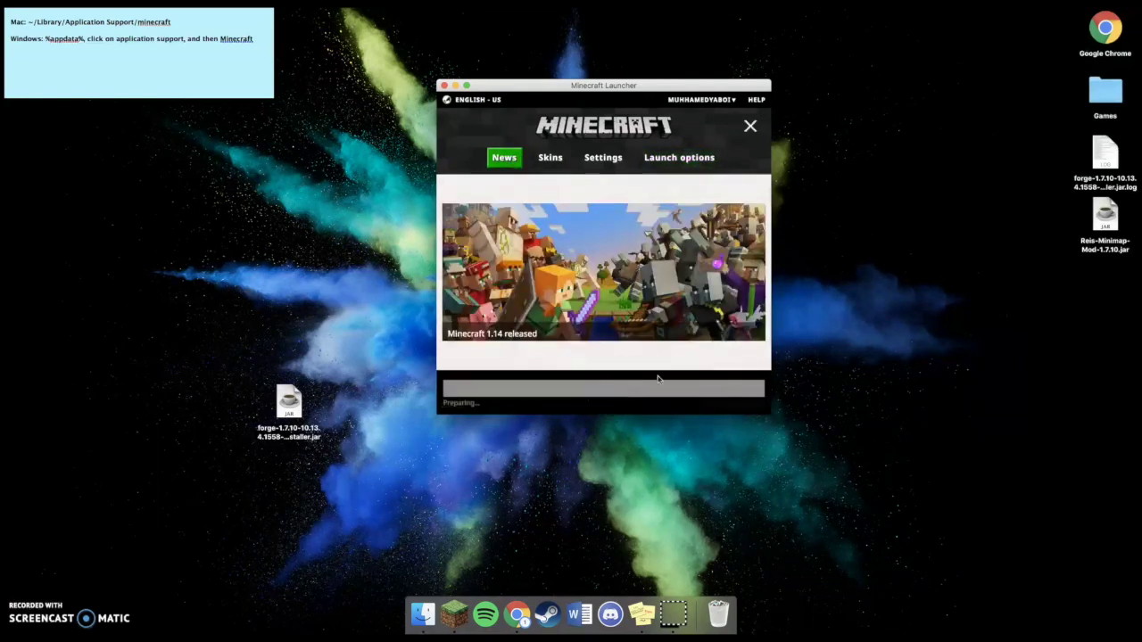
# Review the list of loaded mods from the Minecraft 1.7.10 title screen and return to it
pyautogui.click(791, 234)
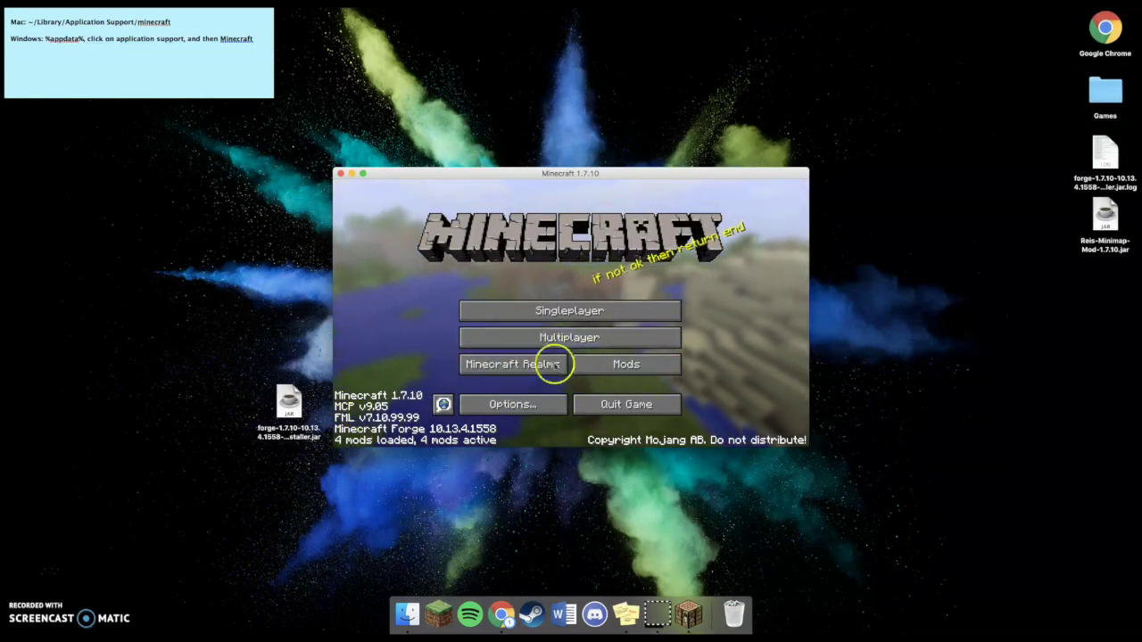
pyautogui.click(602, 365)
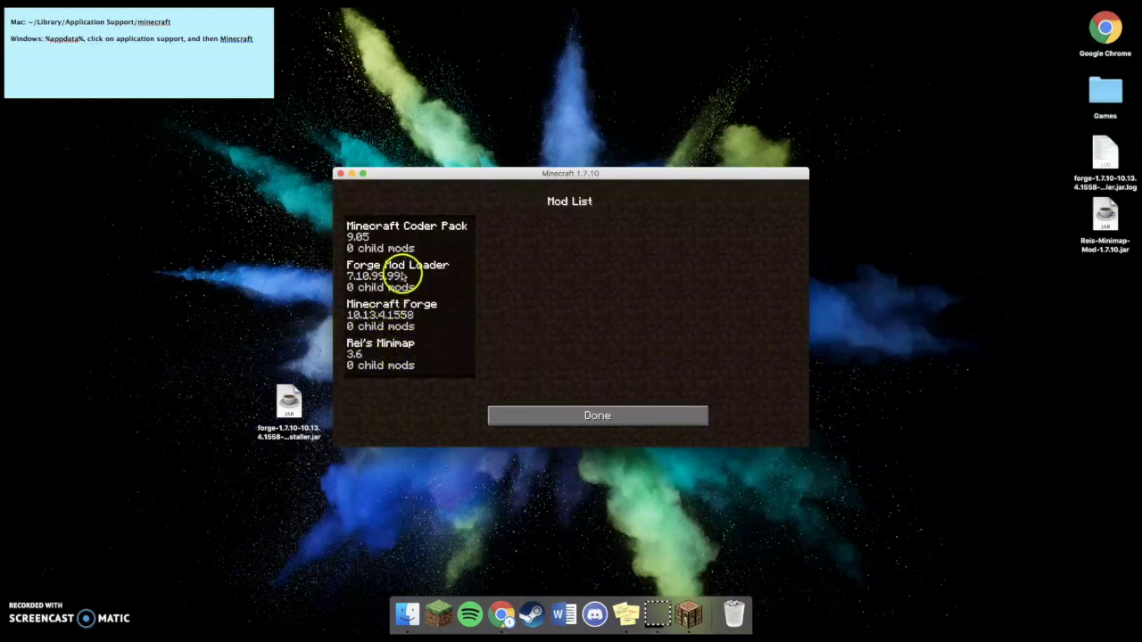
pyautogui.click(621, 414)
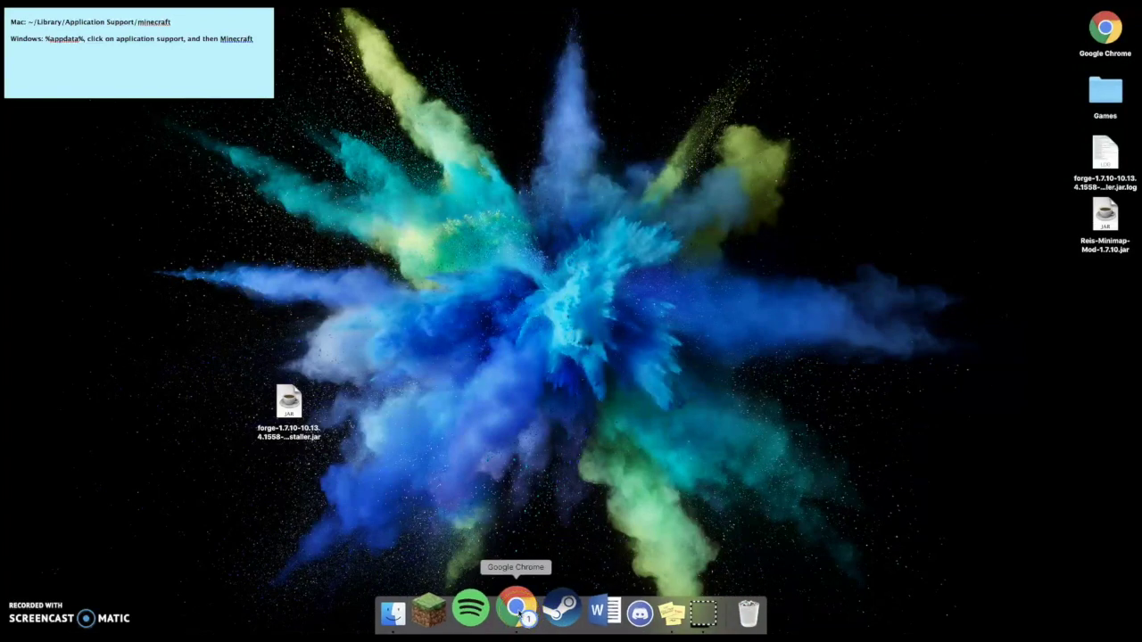
# Switch to Google Chrome and search the web for "1.7.10 minimaps mod"
pyautogui.click(518, 612)
pyautogui.moveTo(749, 30); pyautogui.dragTo(585, 27)
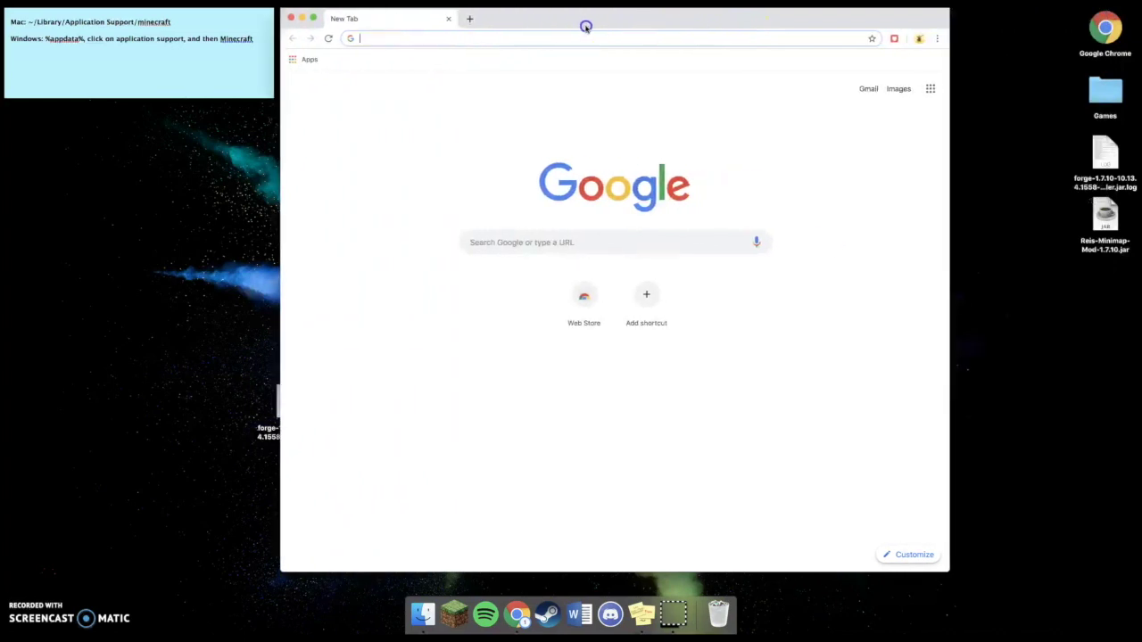
pyautogui.write('1.7.10')
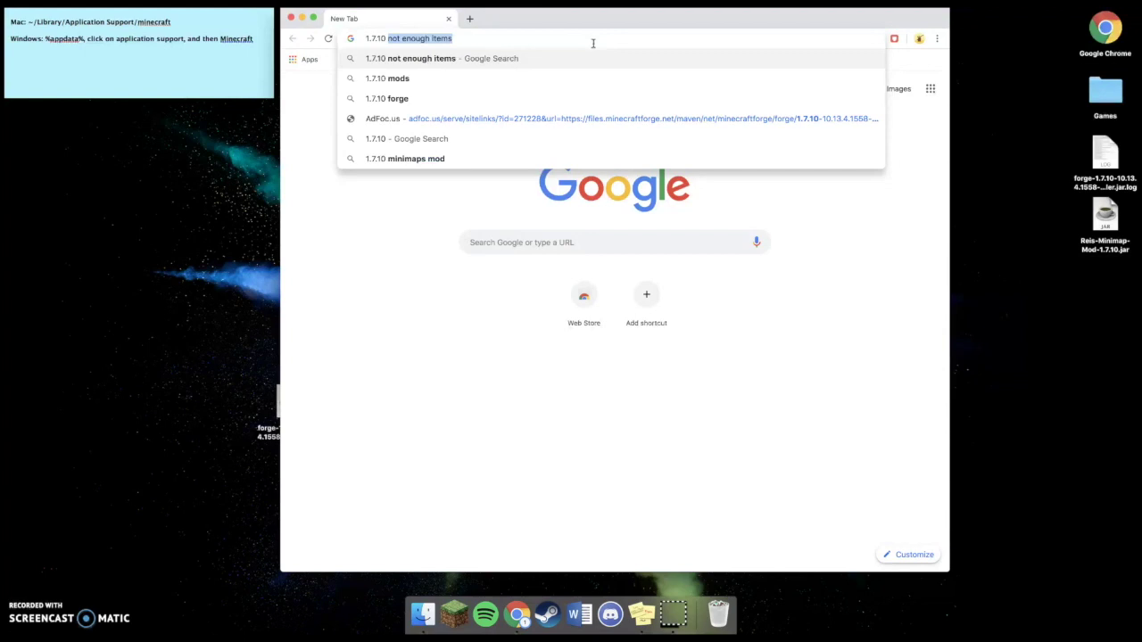
pyautogui.press('BackSpace')
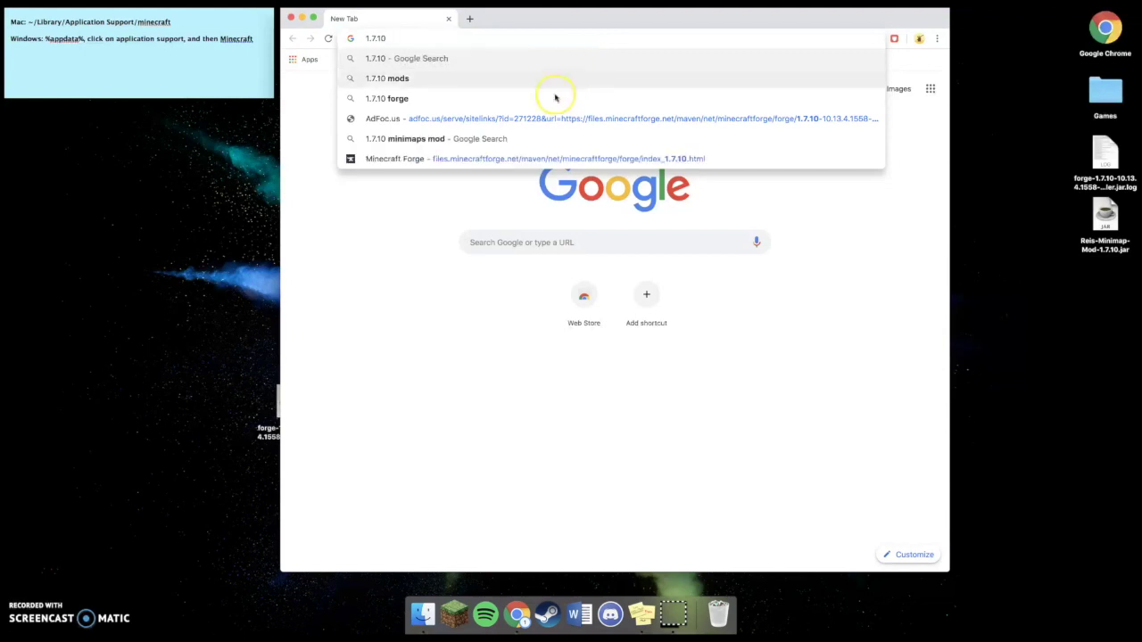
pyautogui.click(519, 147)
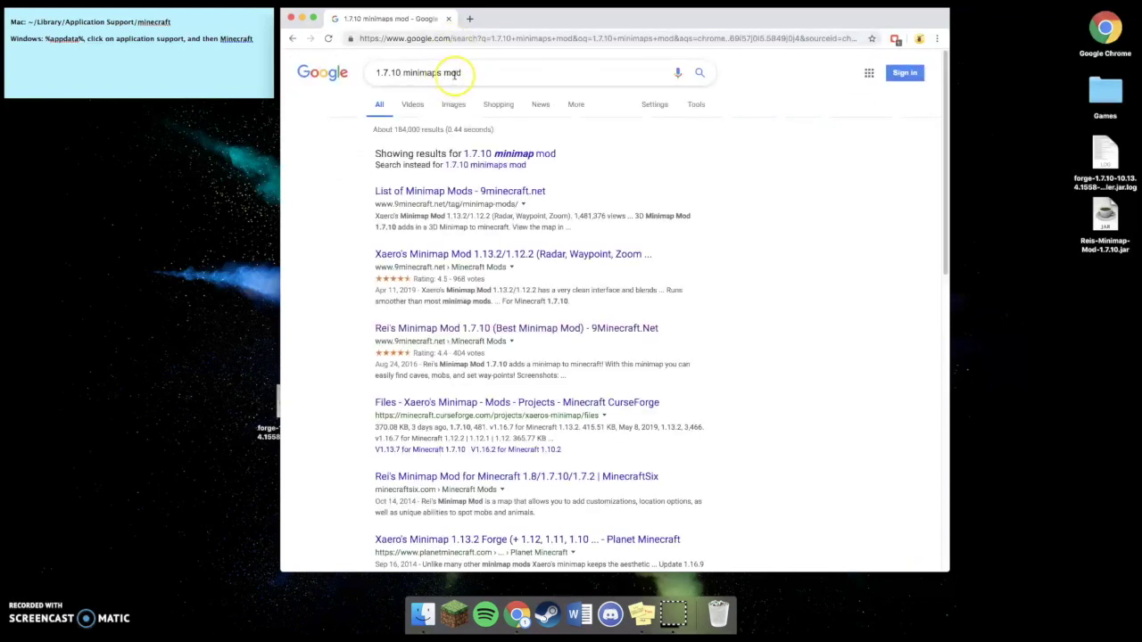
# Look up the Minecraft 1.7.10 download links for Xaero's Minimap Mod in 9minecraft's minimap mods list, and close the page
pyautogui.click(506, 192)
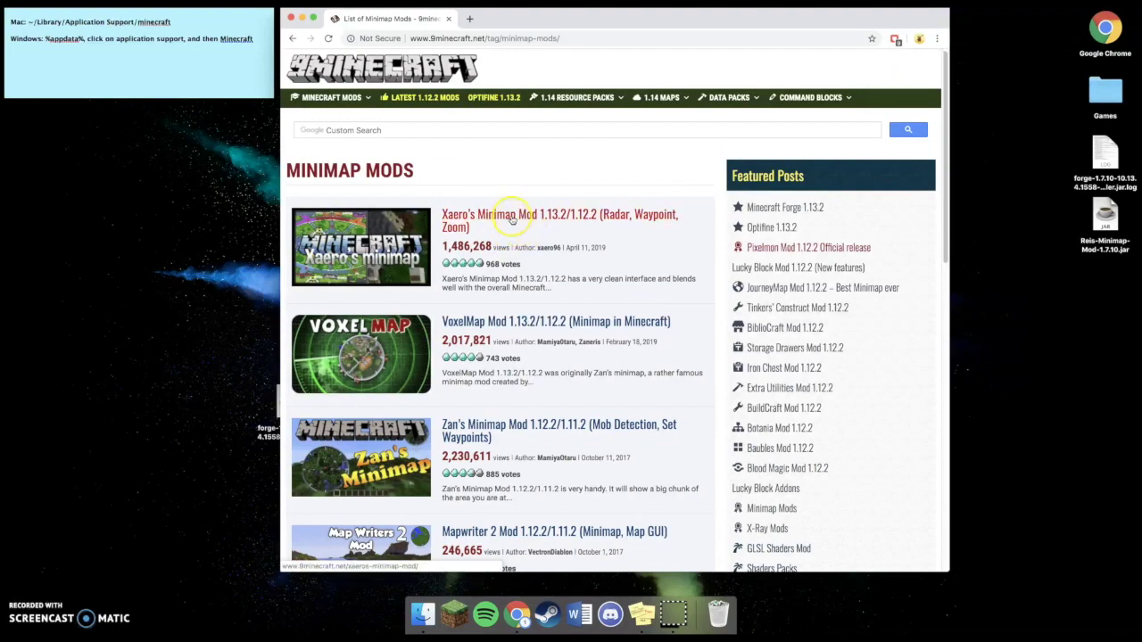
pyautogui.click(511, 218)
pyautogui.scroll(-20, 505, 312)
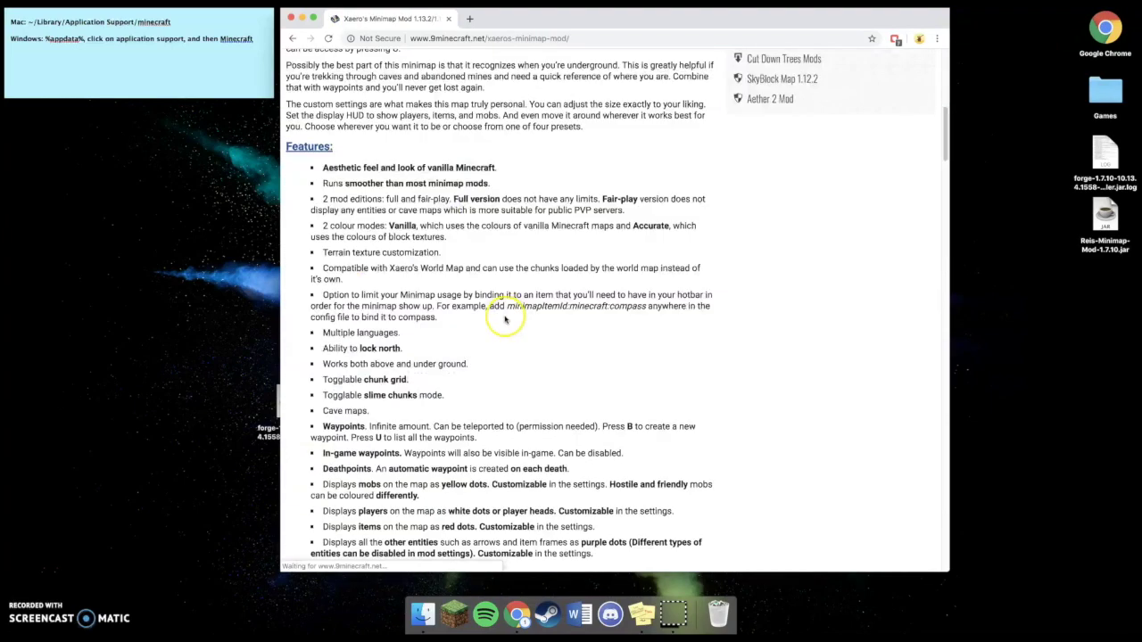
pyautogui.scroll(-15, 508, 314)
pyautogui.scroll(8, 512, 327)
pyautogui.scroll(5, 380, 223)
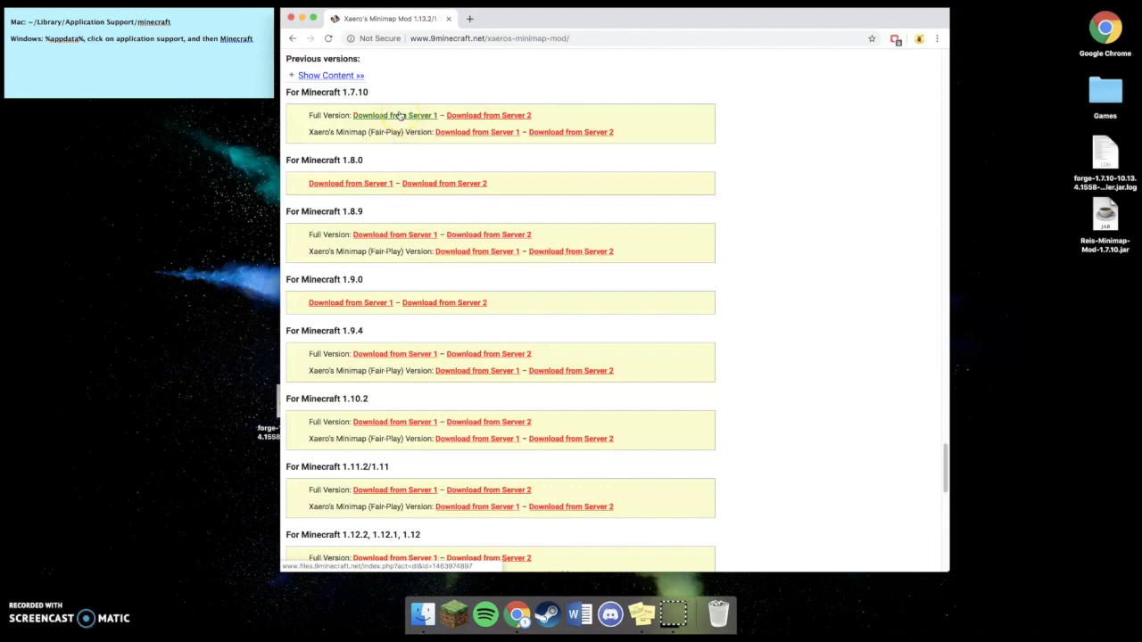
pyautogui.click(1105, 214)
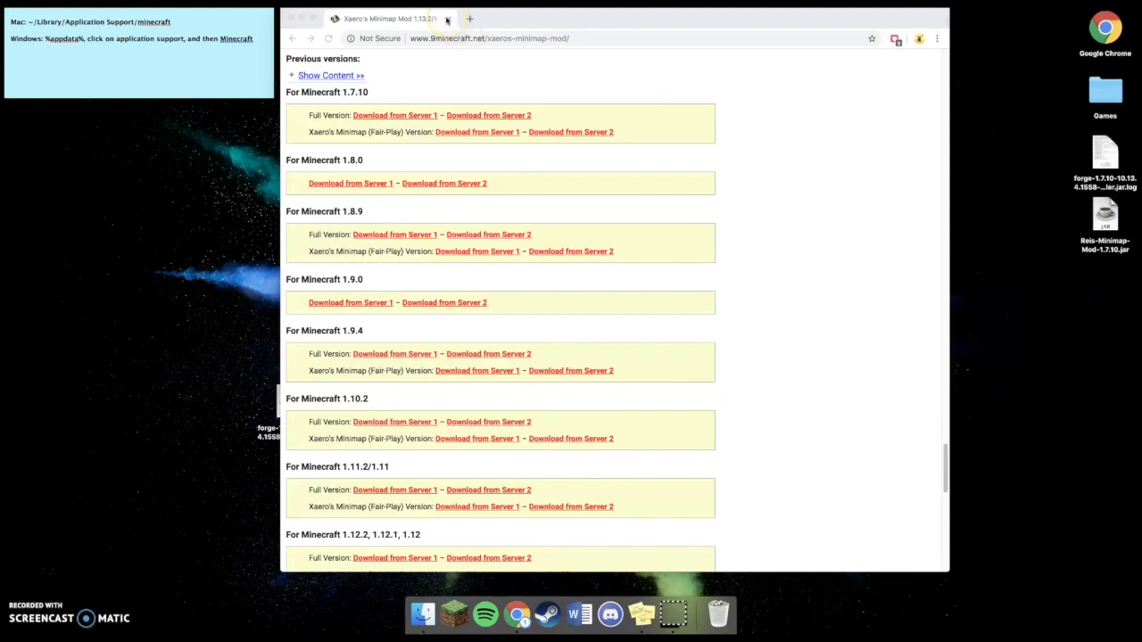
pyautogui.click(447, 18)
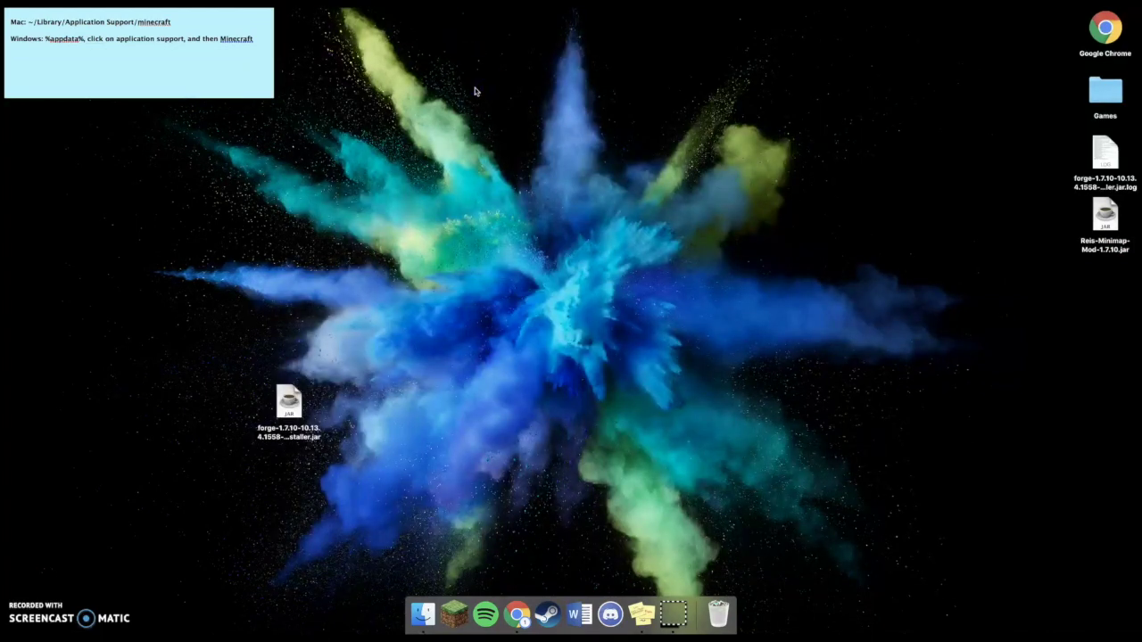
# Go to the folder ~/Library/Application Support/minecraft in Finder
pyautogui.click(428, 78)
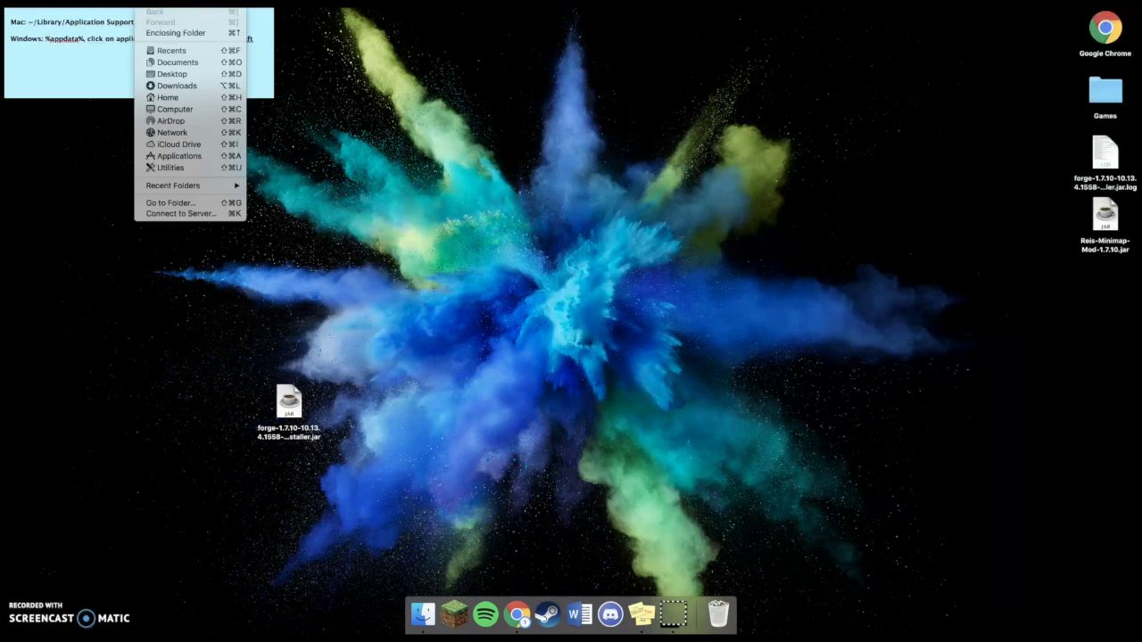
pyautogui.click(214, 202)
pyautogui.press('Right')
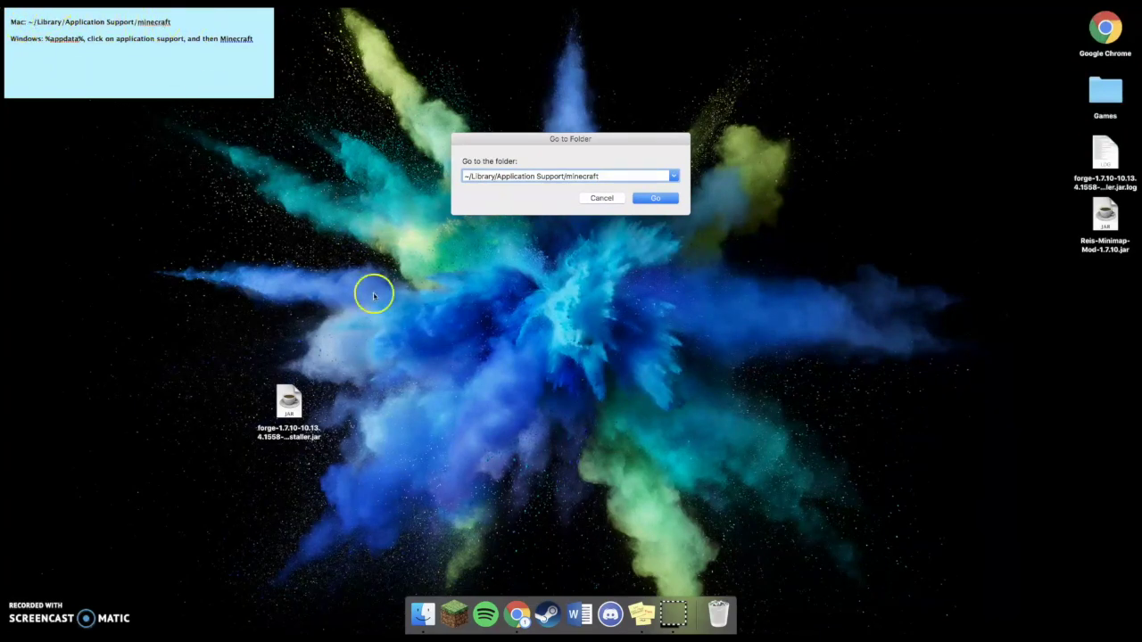
pyautogui.click(664, 201)
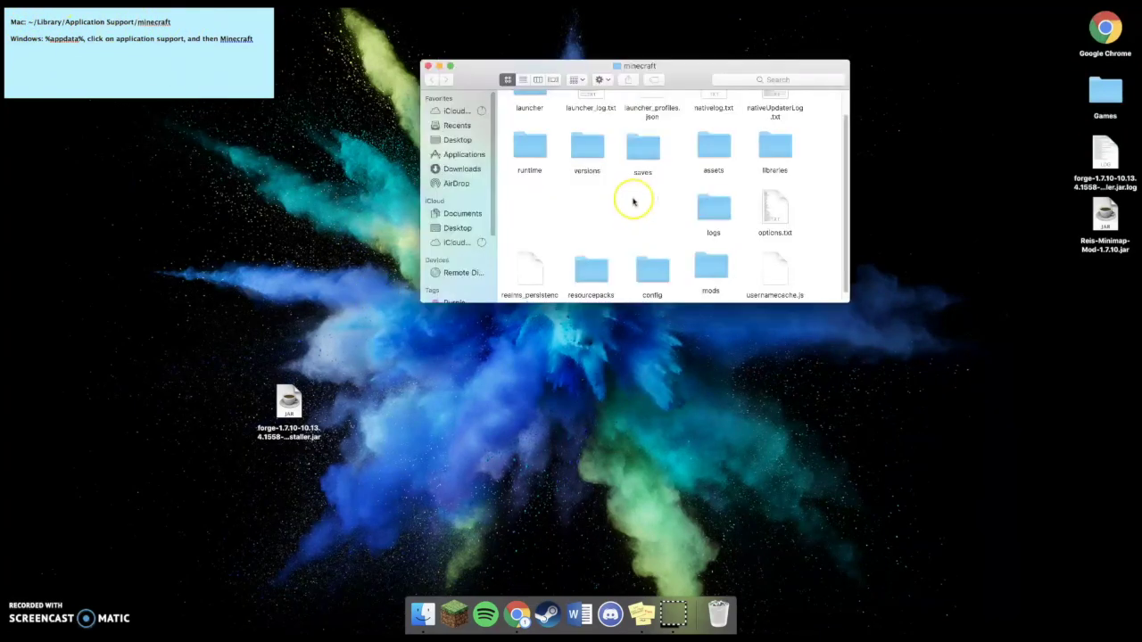
# Check the mods folder for Reis-Minimap-Mod-1.7.10.jar against the desktop copy, and close the folder window
pyautogui.moveTo(665, 71); pyautogui.dragTo(578, 47)
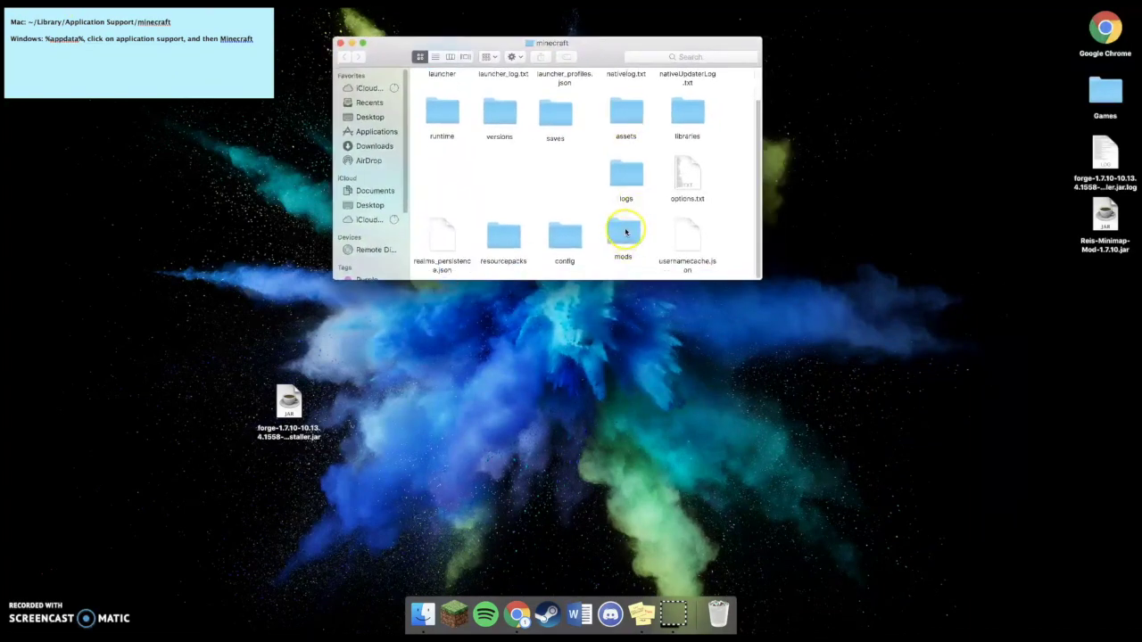
pyautogui.doubleClick(626, 232)
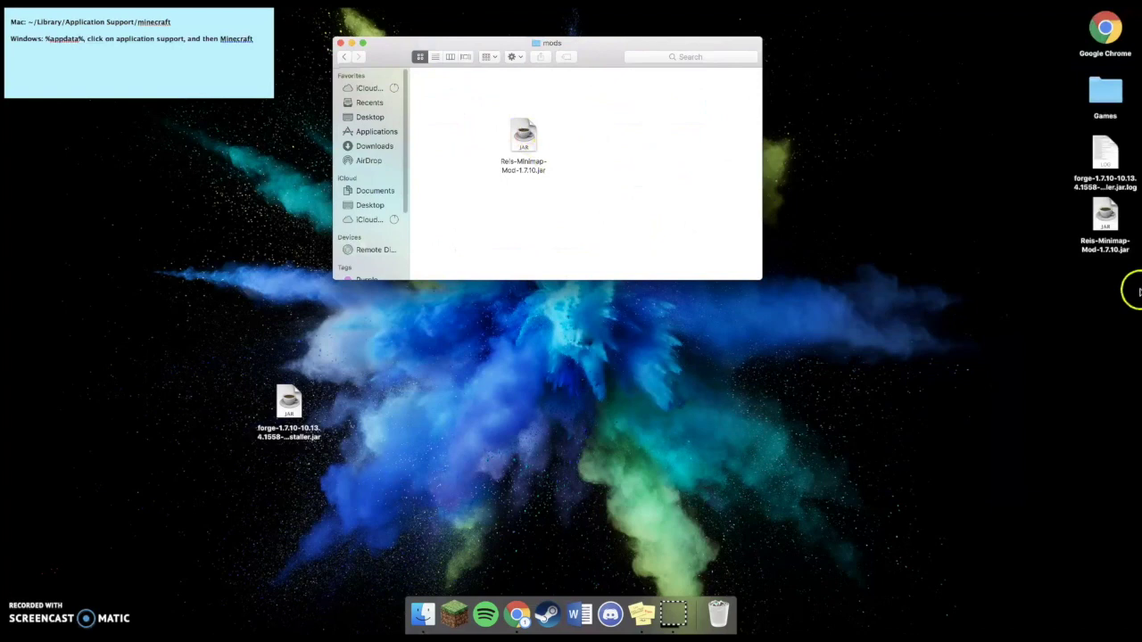
pyautogui.moveTo(1105, 219)
pyautogui.mouseDown()
pyautogui.moveTo(606, 173)
pyautogui.moveTo(556, 158)
pyautogui.moveTo(1113, 229)
pyautogui.mouseUp()
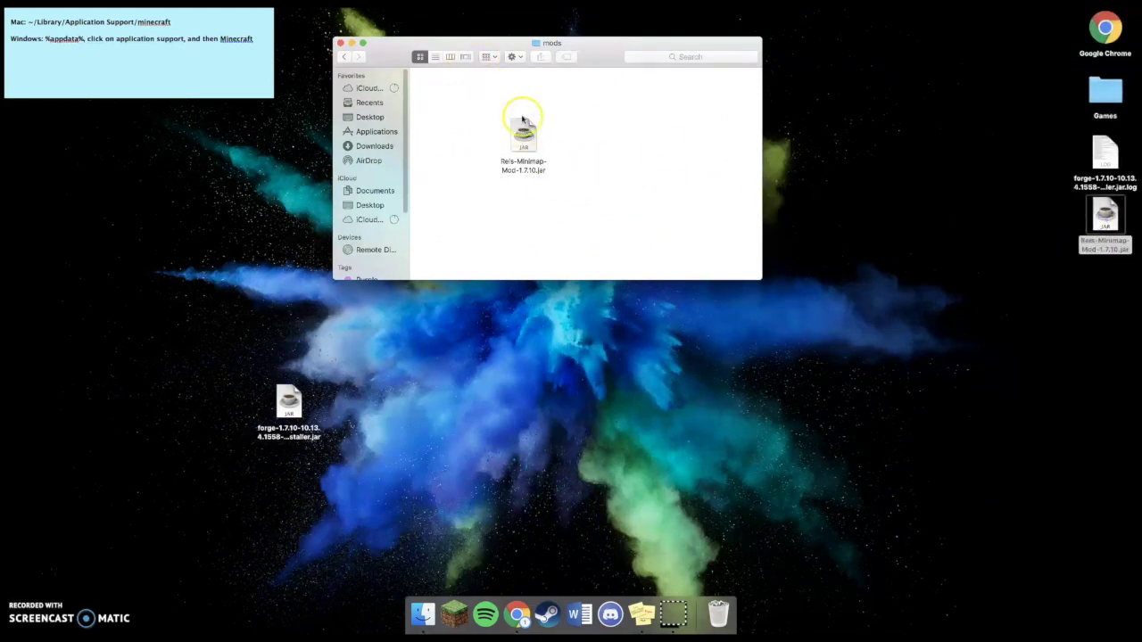
pyautogui.click(340, 43)
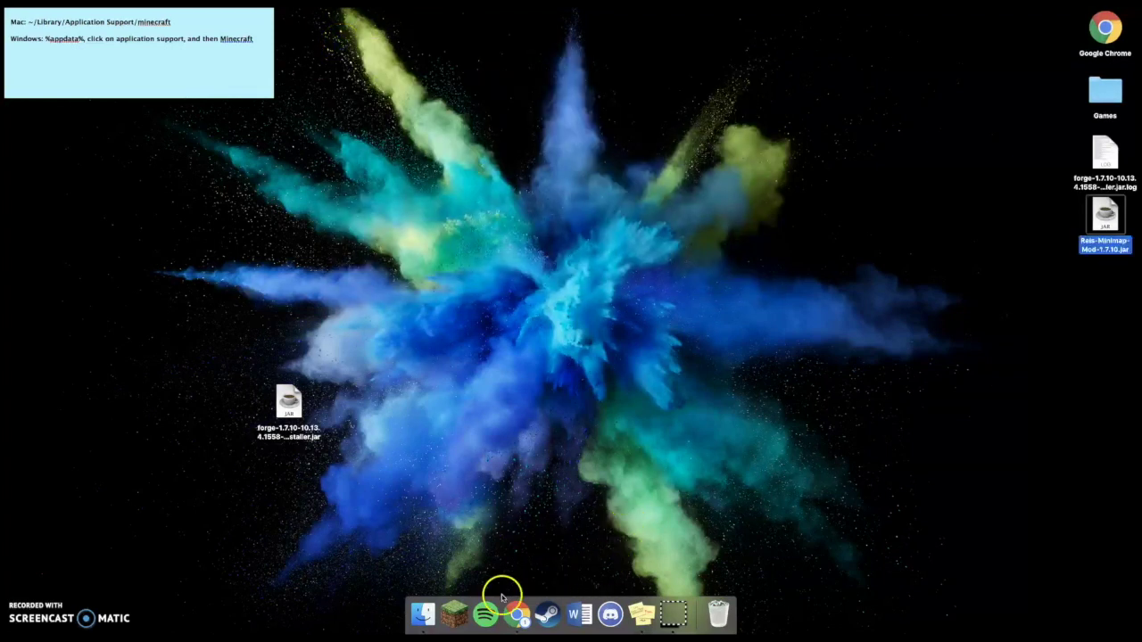
# Launch Minecraft with the Forge profile, and open and leave the singleplayer world list
pyautogui.click(465, 610)
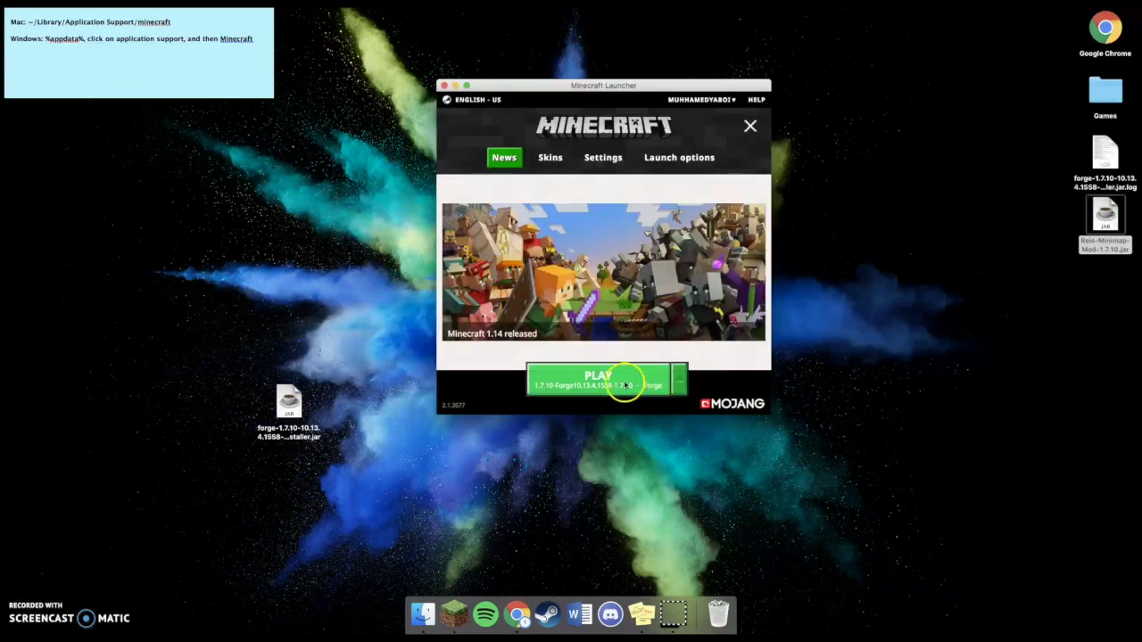
pyautogui.click(624, 384)
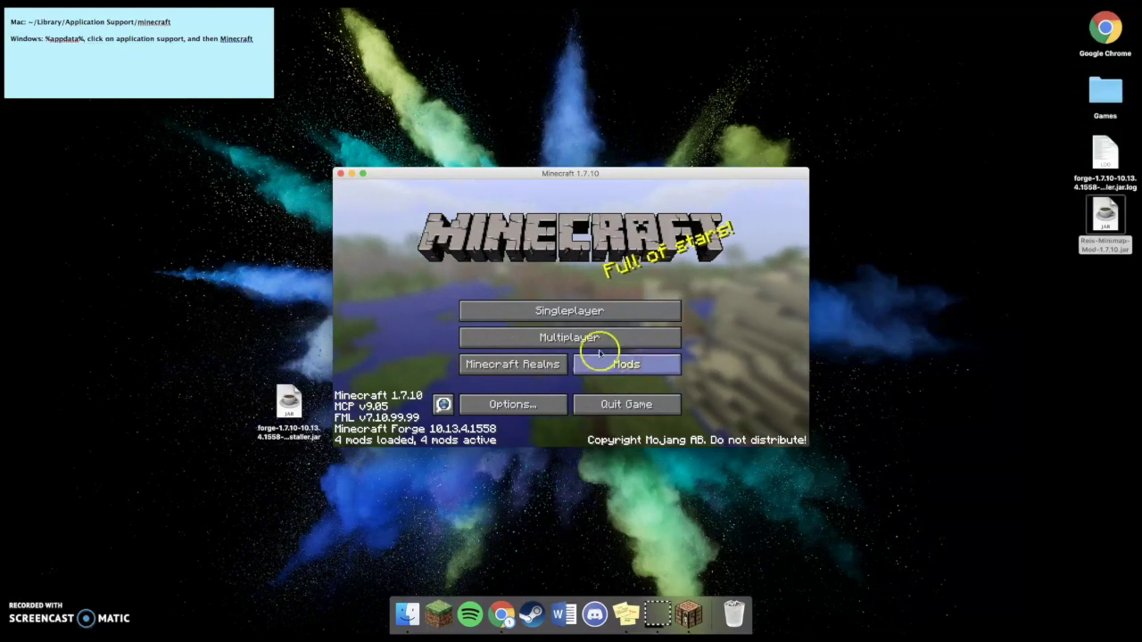
pyautogui.click(589, 311)
pyautogui.click(706, 422)
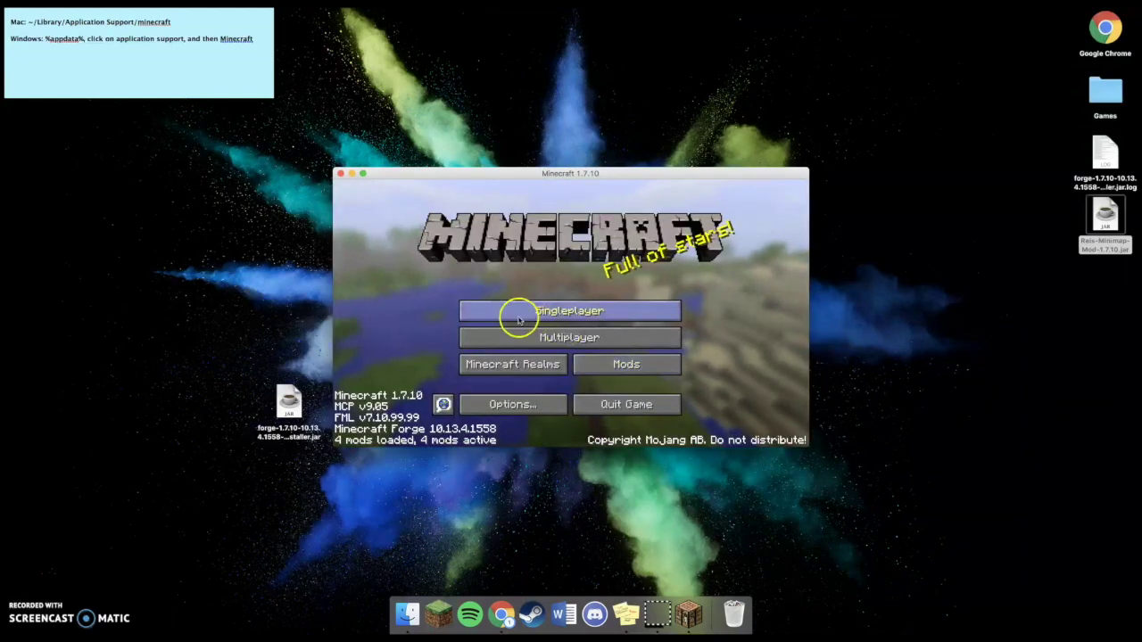
# Review the details of Rei's Minimap, Minecraft Coder Pack, Forge Mod Loader and Minecraft Forge in the mod list, and return to the title screen
pyautogui.click(612, 361)
pyautogui.click(420, 365)
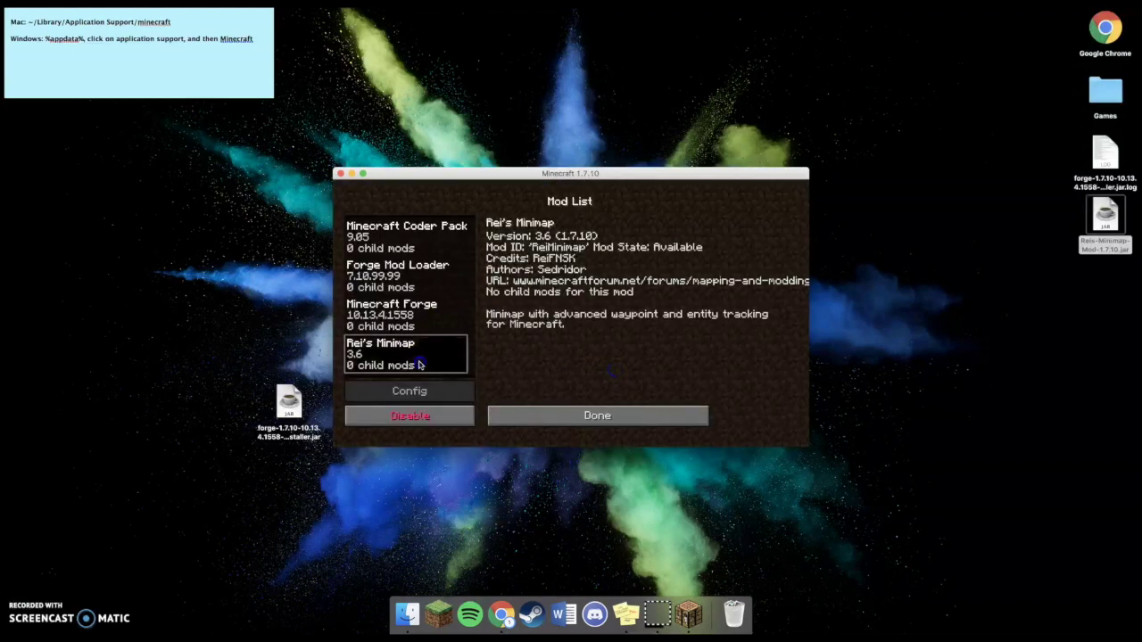
pyautogui.click(411, 242)
pyautogui.click(426, 277)
pyautogui.click(429, 319)
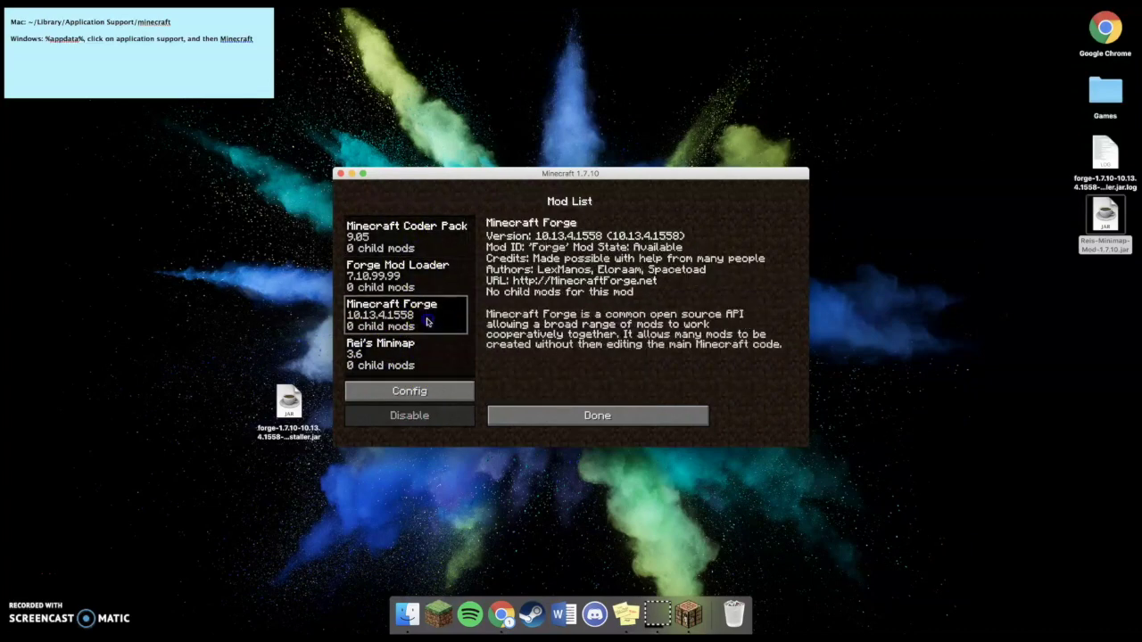
pyautogui.click(415, 361)
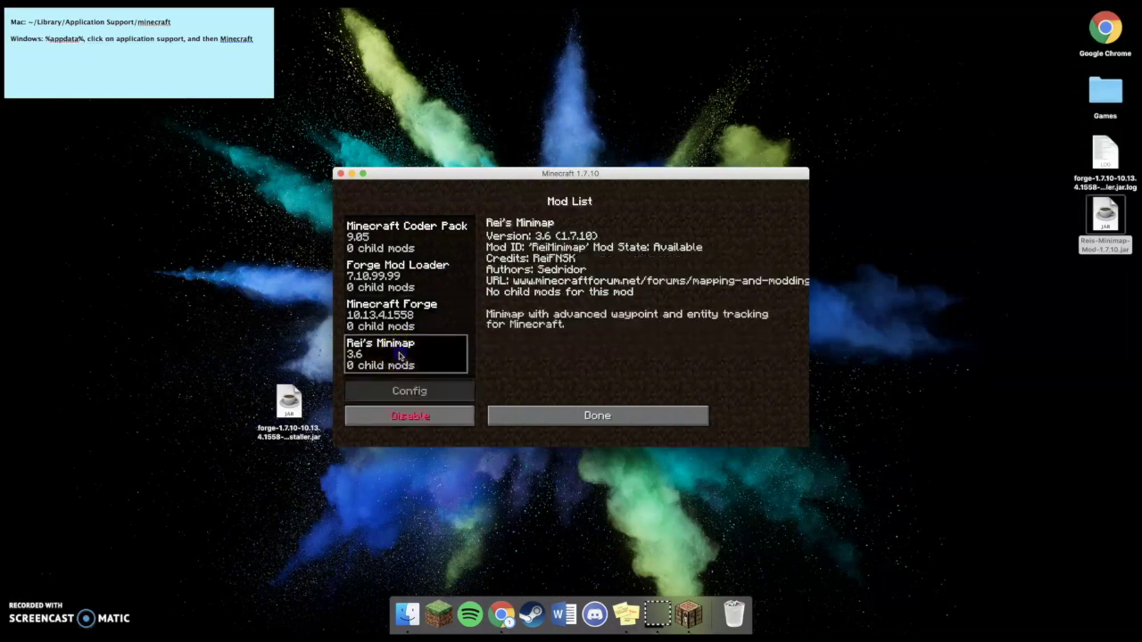
pyautogui.click(568, 417)
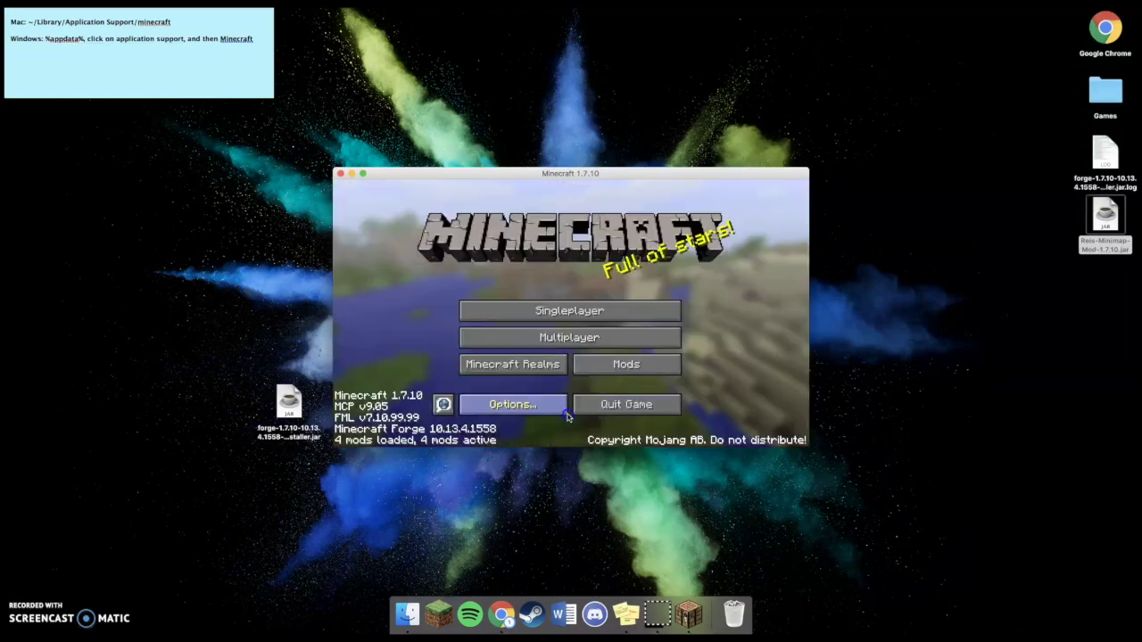
# Start setting up a new singleplayer world and name it Mod Test
pyautogui.click(567, 312)
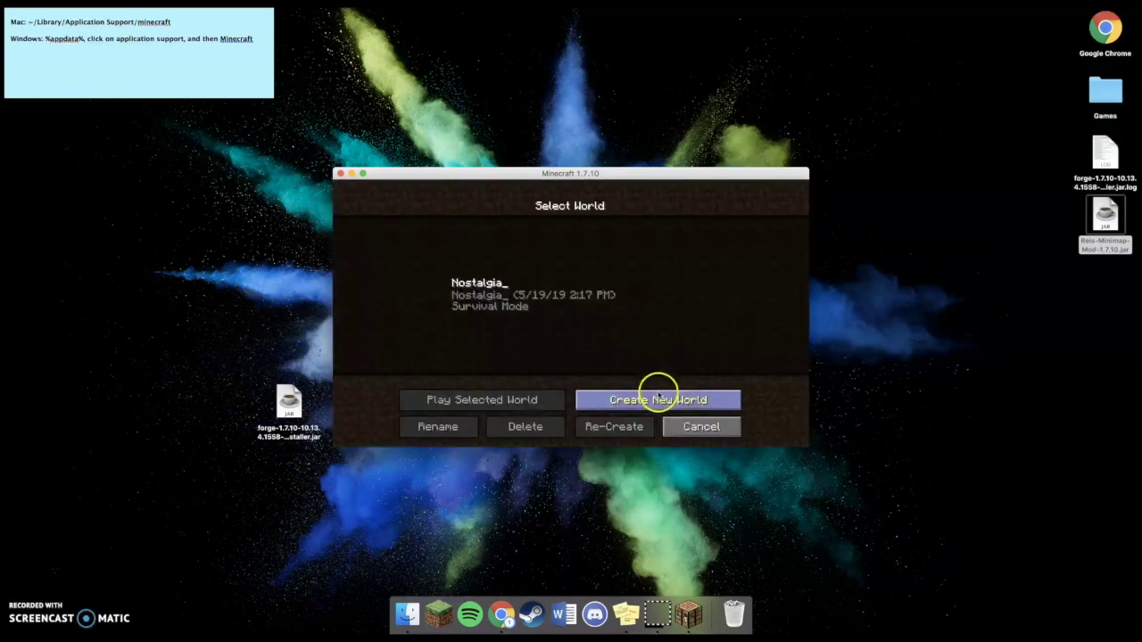
pyautogui.click(658, 397)
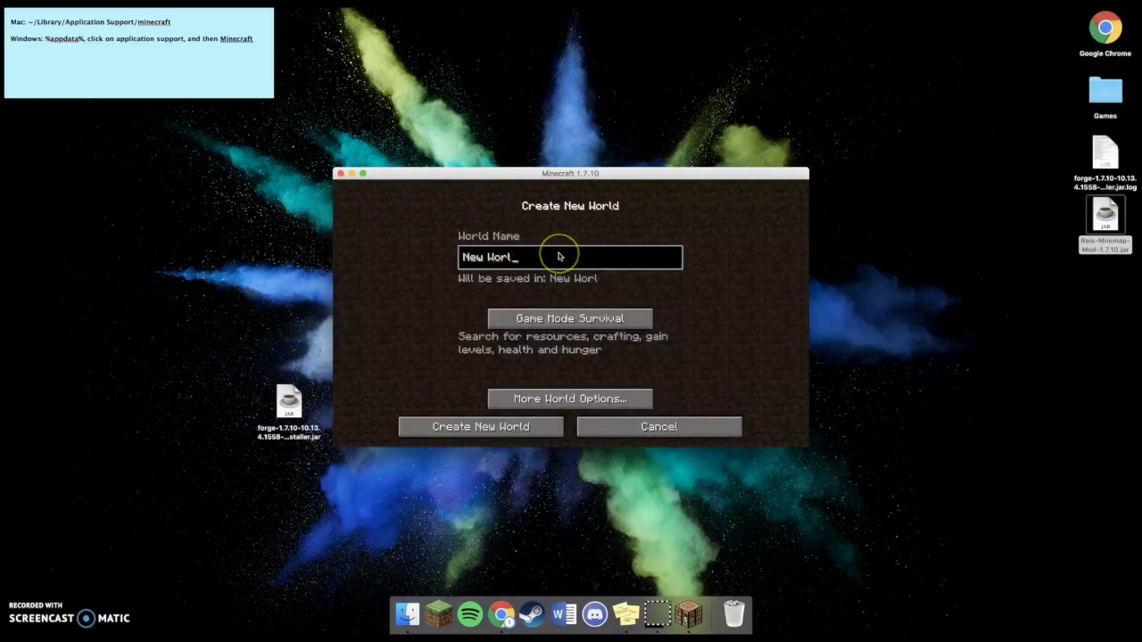
pyautogui.press('BackSpace')
pyautogui.press('BackSpace')
pyautogui.press('BackSpace')
pyautogui.press('BackSpace')
pyautogui.press('BackSpace')
pyautogui.press('BackSpace')
pyautogui.write('Mod Test')
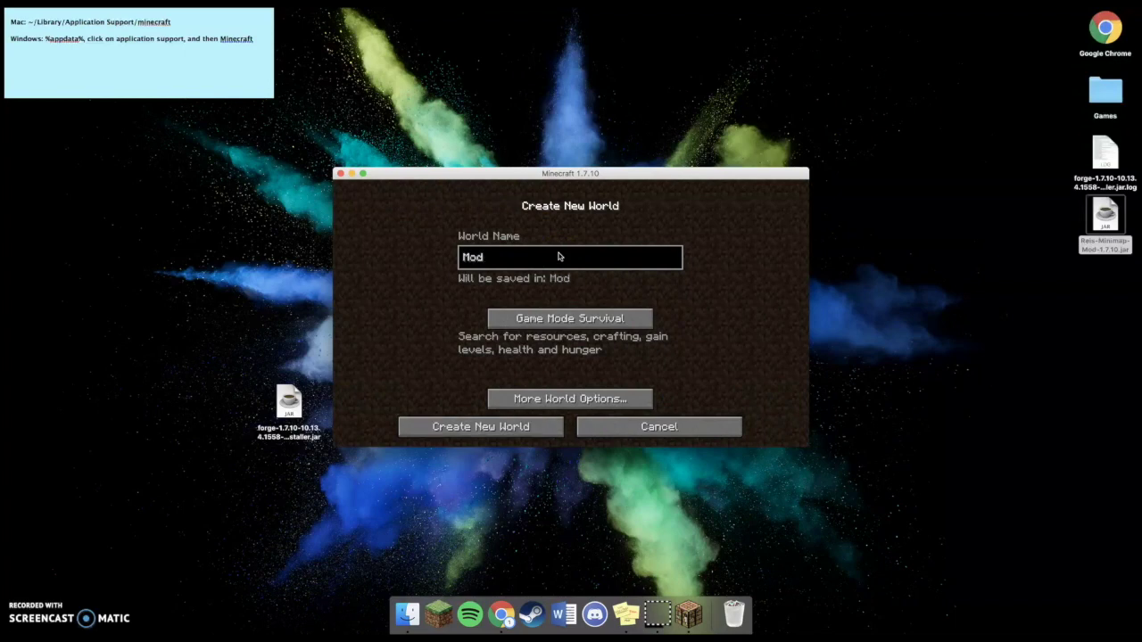
# Set the world's game mode to Creative and create it, moving the game window higher on the desktop
pyautogui.click(581, 319)
pyautogui.click(589, 318)
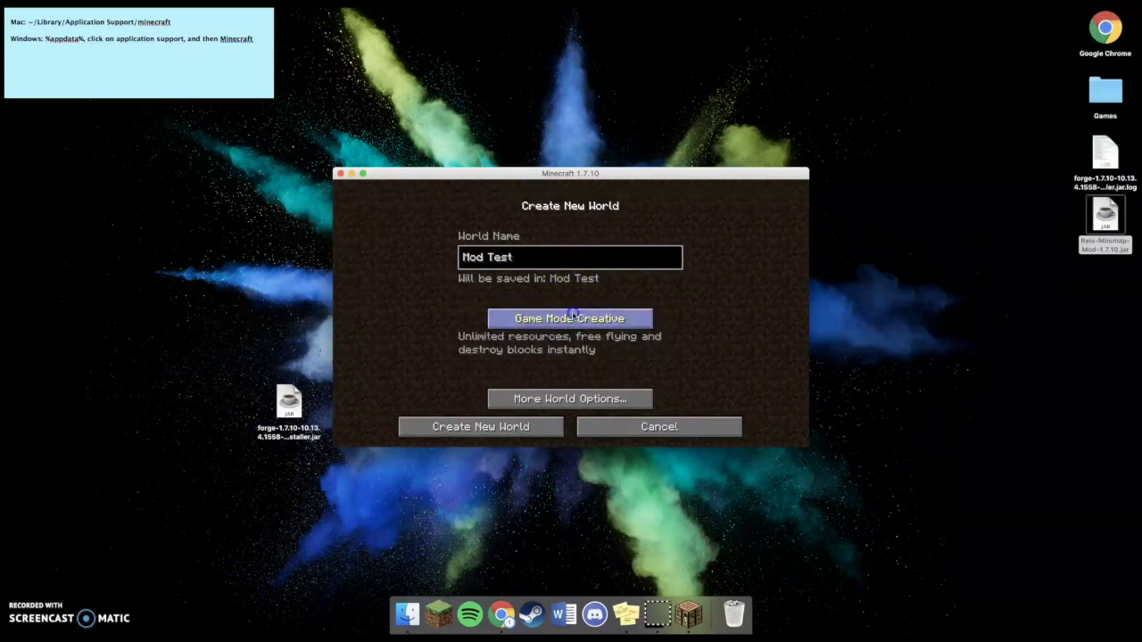
pyautogui.click(500, 432)
pyautogui.moveTo(568, 173); pyautogui.dragTo(601, 60)
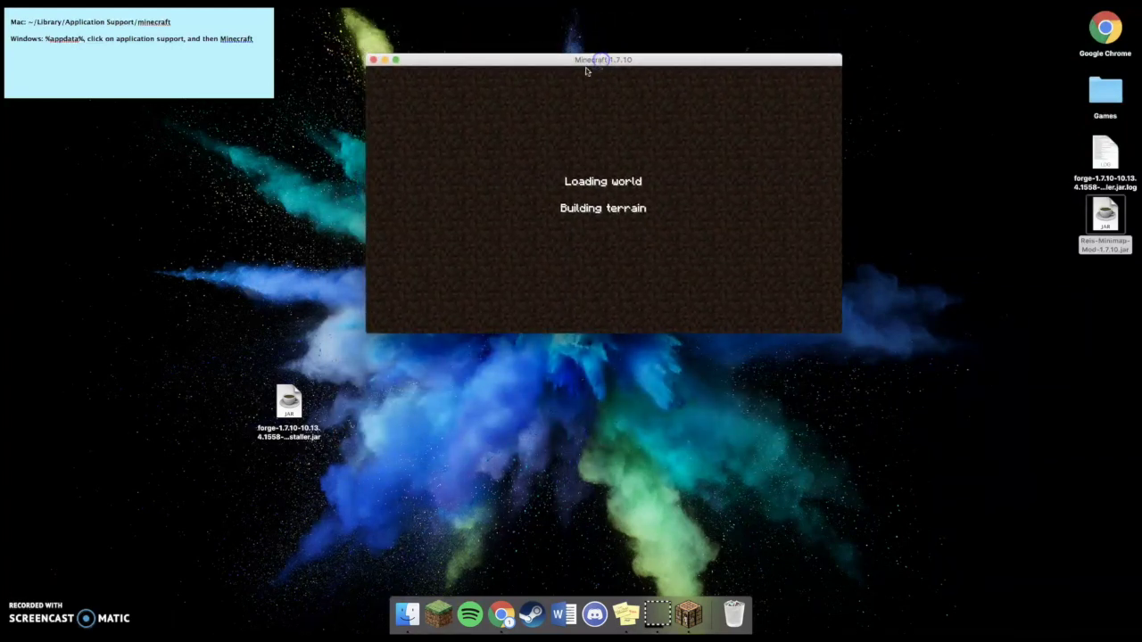
pyautogui.click(485, 52)
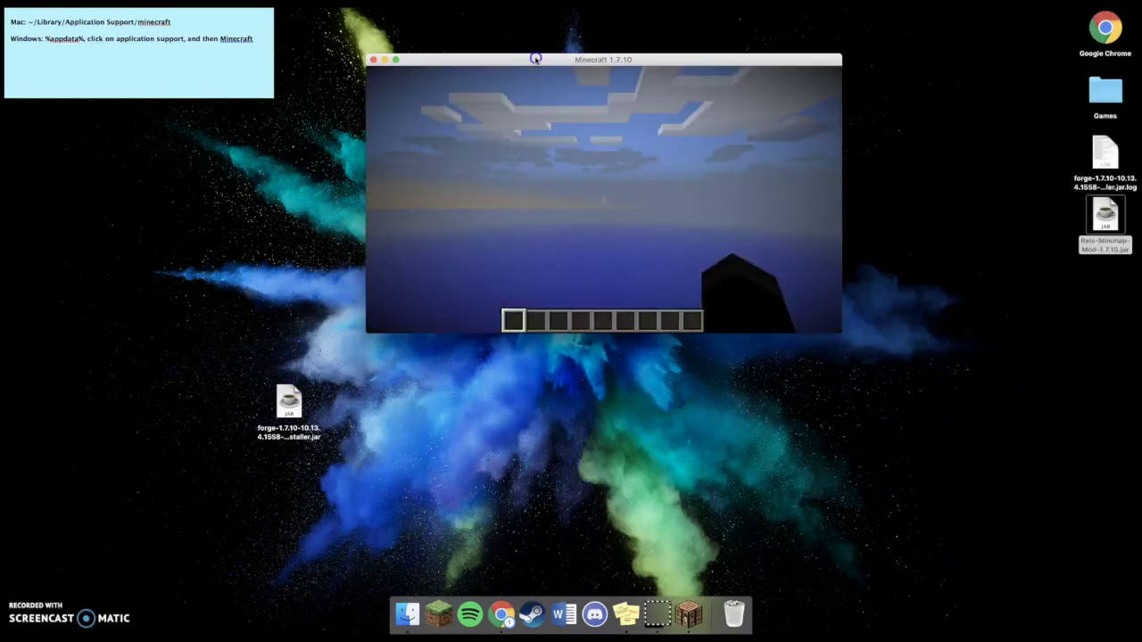
# Walk around the forest in the new world to check the minimap, opening and closing the inventory along the way
pyautogui.press('w')
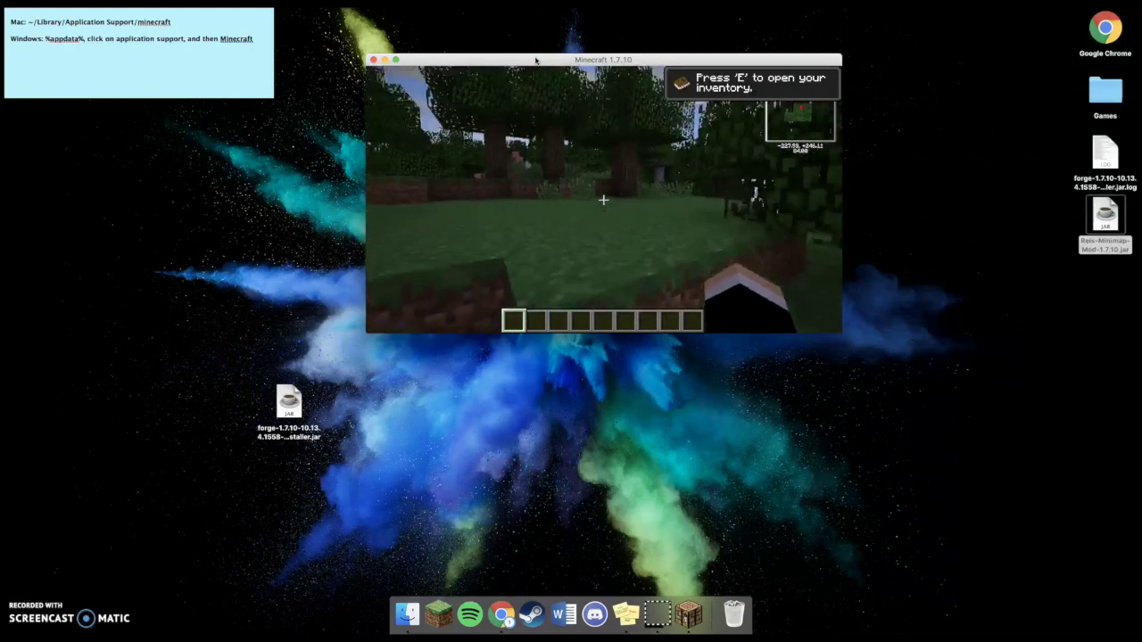
pyautogui.press('e')
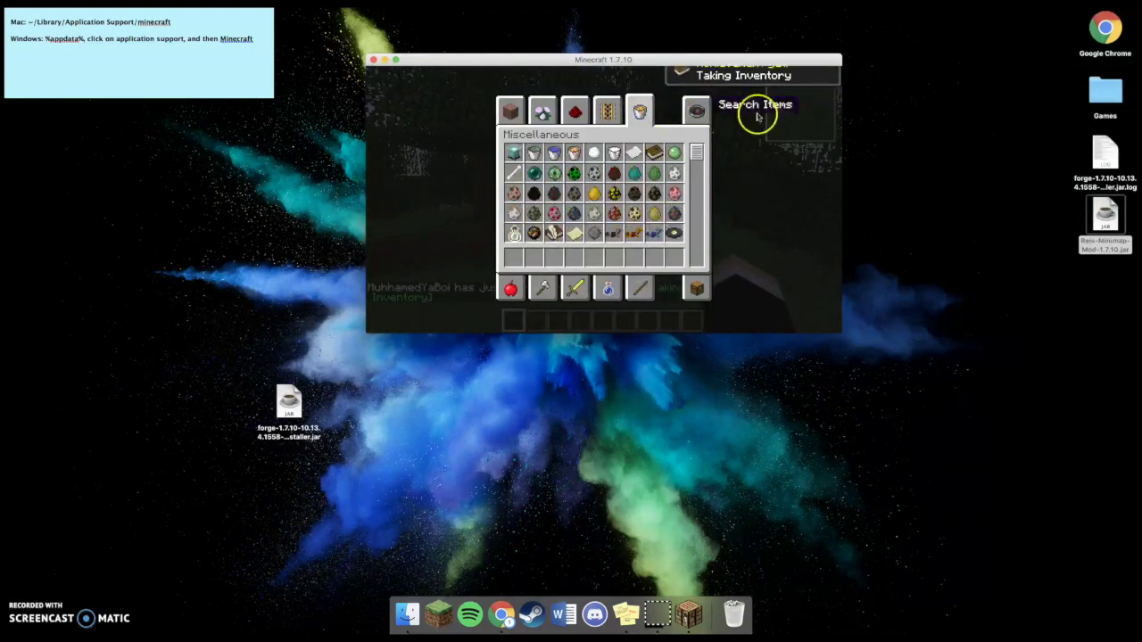
pyautogui.press('e')
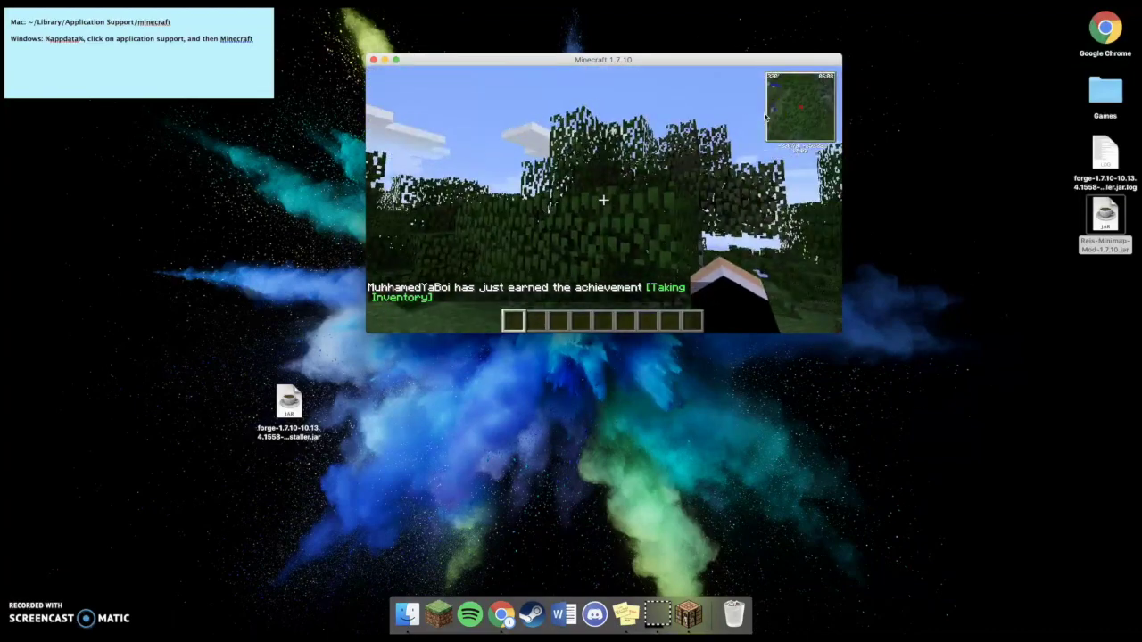
pyautogui.press('w')
pyautogui.press('w')
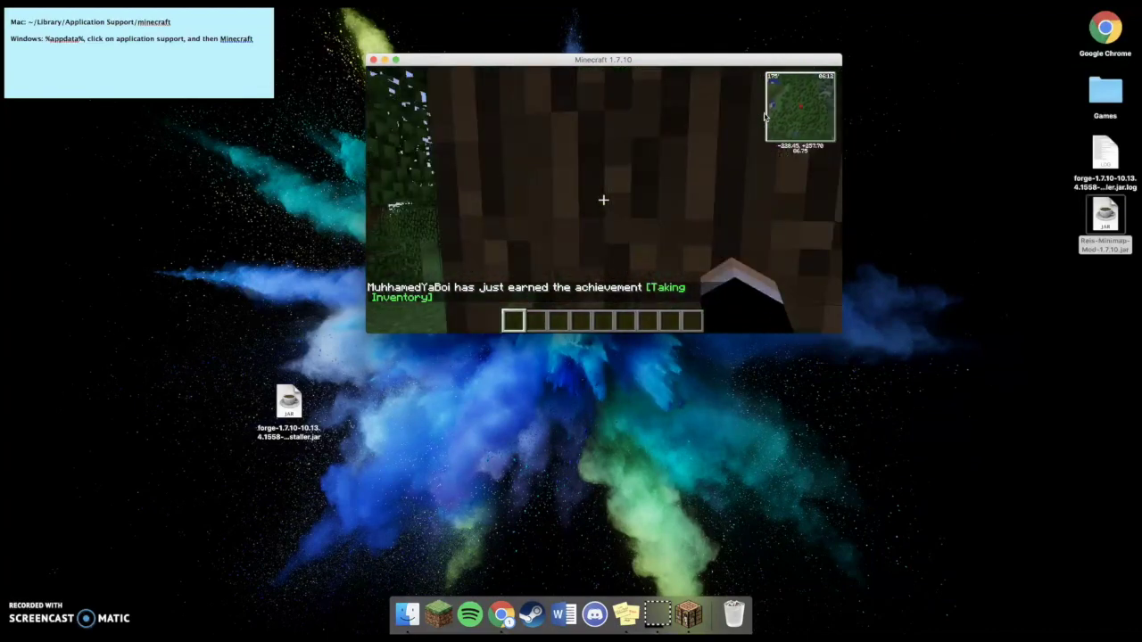
pyautogui.press('s')
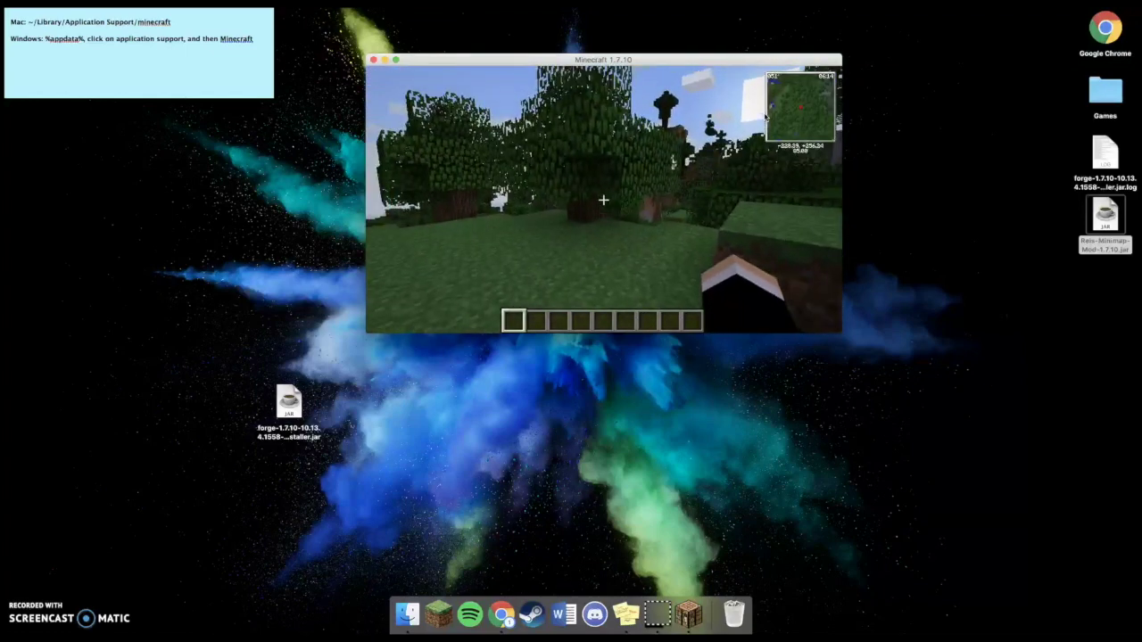